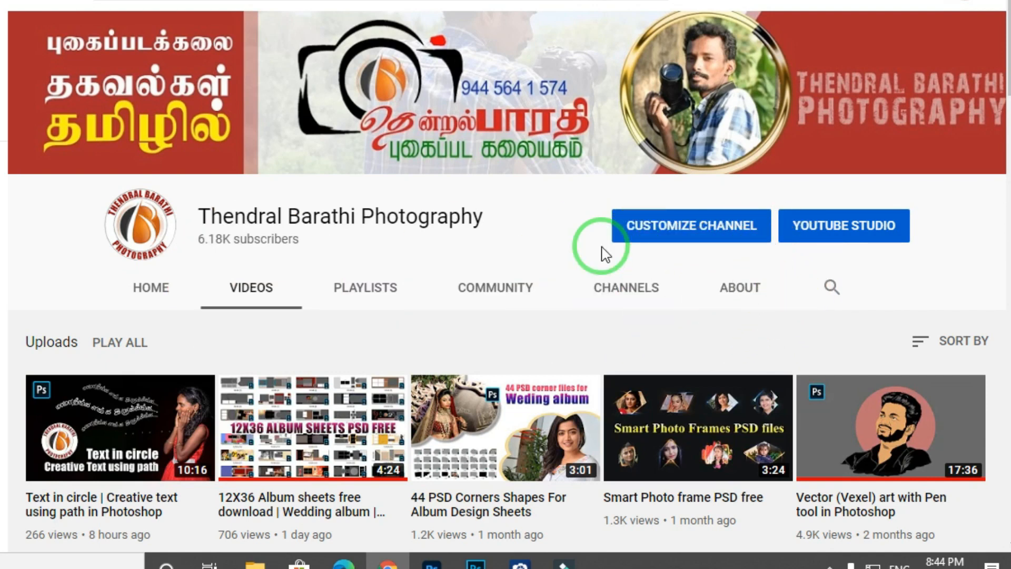
{"action": "scroll", "coordinate": [605, 255], "scroll_direction": "down", "scroll_amount": 15}
{"action": "scroll", "coordinate": [606, 292], "scroll_direction": "down", "scroll_amount": 12}
{"action": "scroll", "coordinate": [605, 289], "scroll_direction": "down", "scroll_amount": 5}
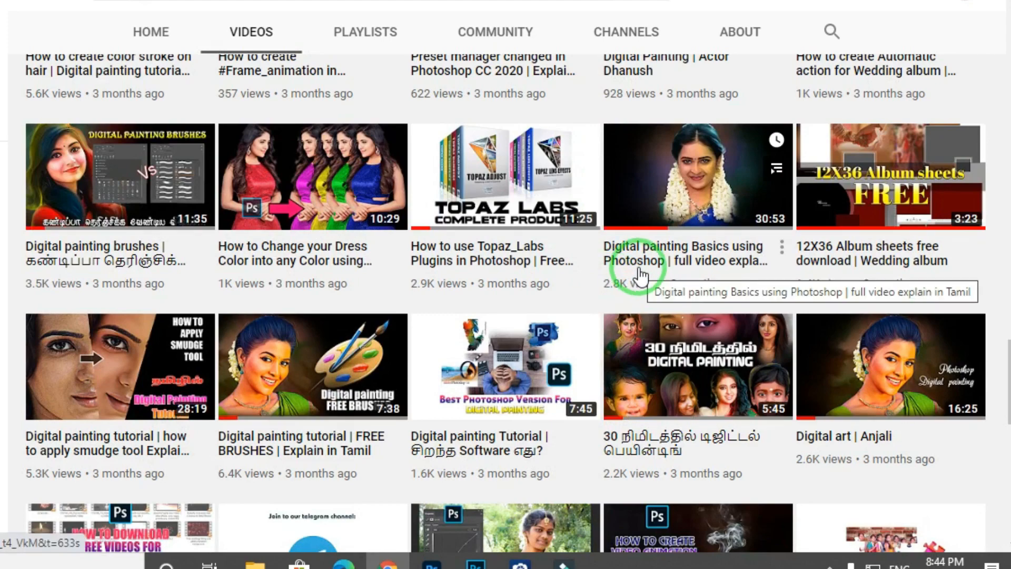
{"action": "scroll", "coordinate": [641, 275], "scroll_direction": "down", "scroll_amount": 3}
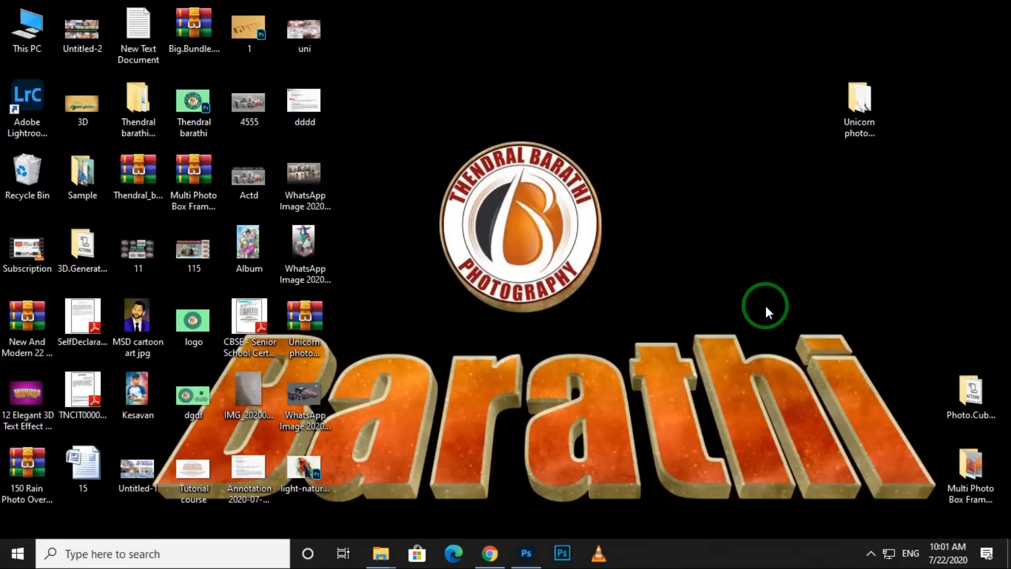
Step: Switch to Photoshop and open the recent grass photo light-nature-water-summer-94847.jpg
{"action": "left_click", "coordinate": [526, 554]}
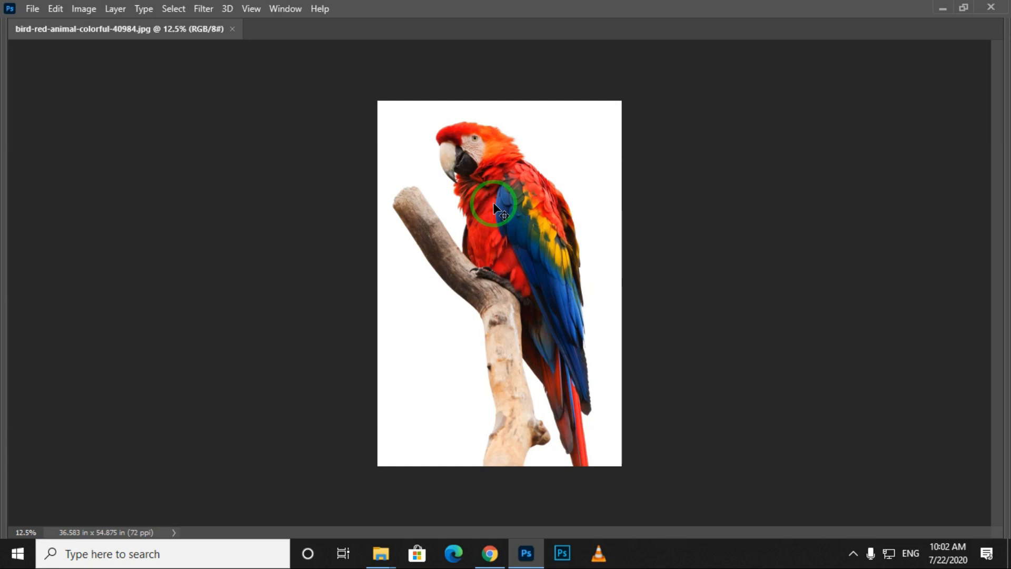
{"action": "left_click", "coordinate": [489, 555]}
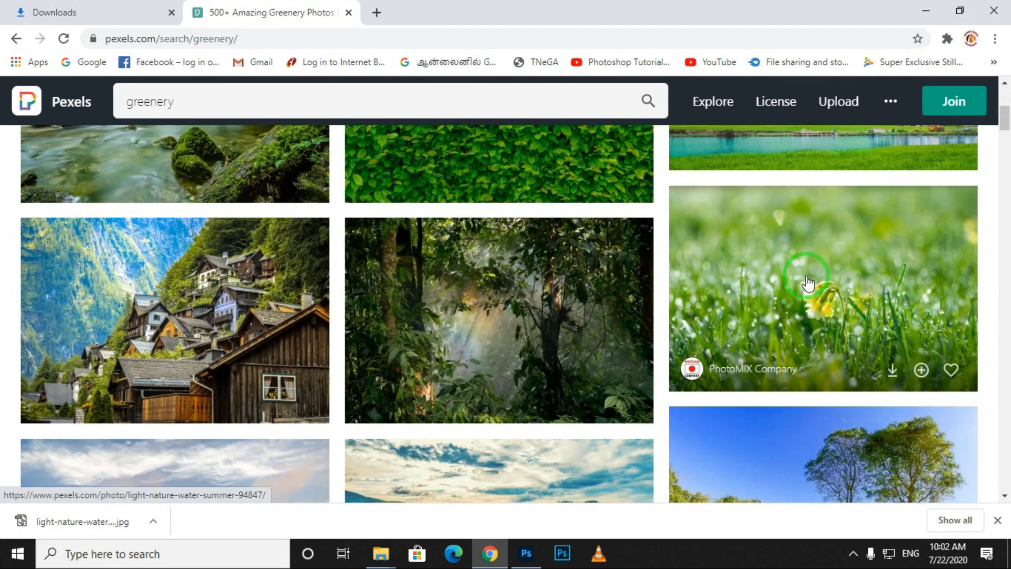
{"action": "left_click", "coordinate": [527, 555]}
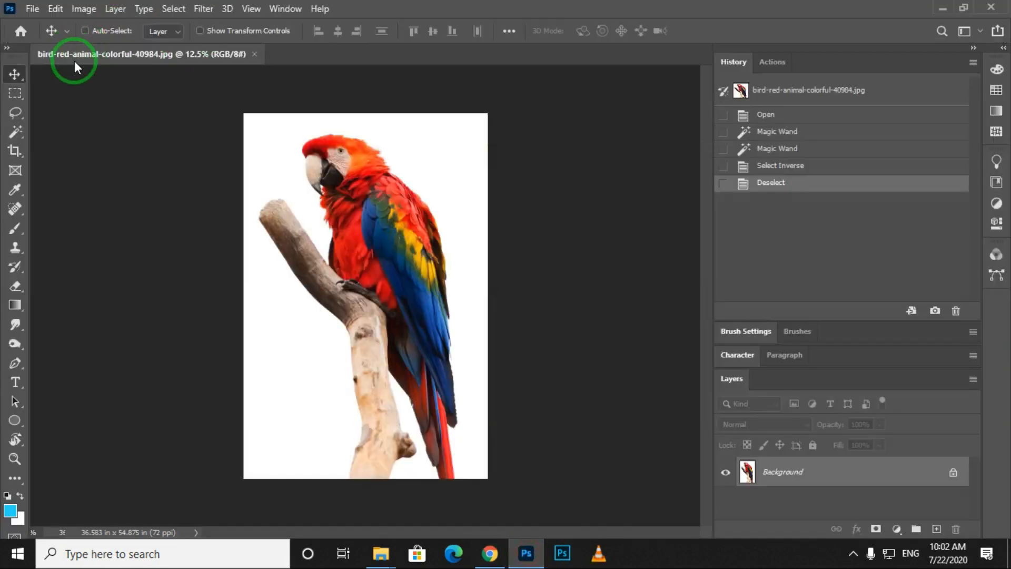
{"action": "left_click", "coordinate": [17, 31]}
{"action": "left_click", "coordinate": [465, 478]}
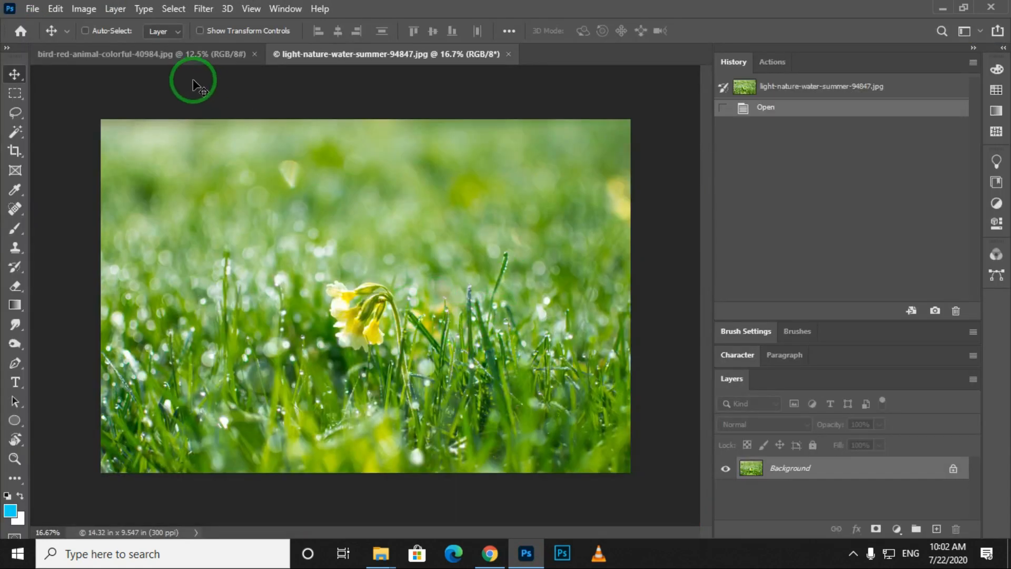
Step: In the parrot image, select the white background, including the gap beside the tail, with the Magic Wand and invert the selection
{"action": "left_click", "coordinate": [164, 54]}
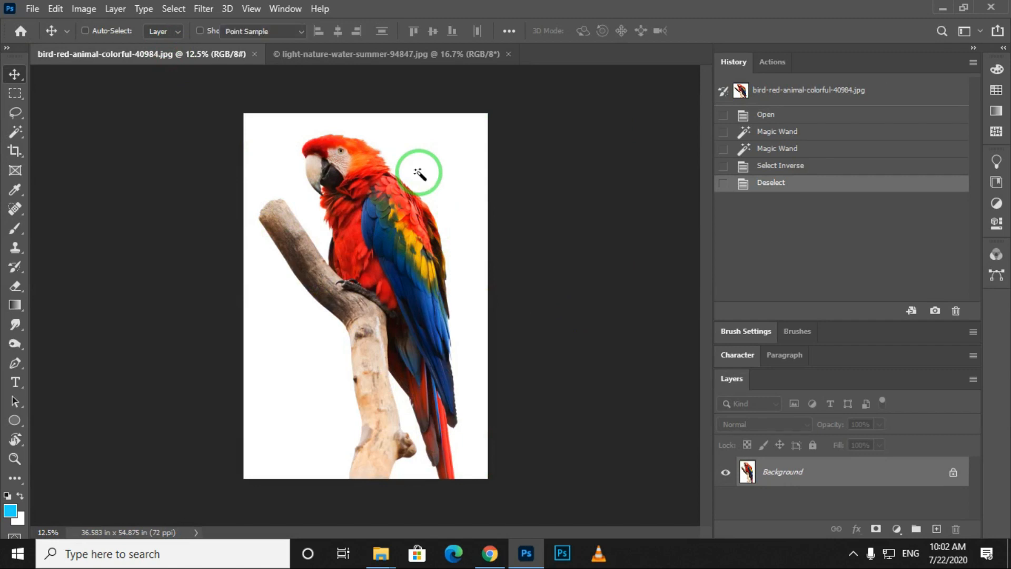
{"action": "key", "text": "w"}
{"action": "left_click", "coordinate": [422, 174]}
{"action": "left_click", "coordinate": [413, 418], "text": "shift"}
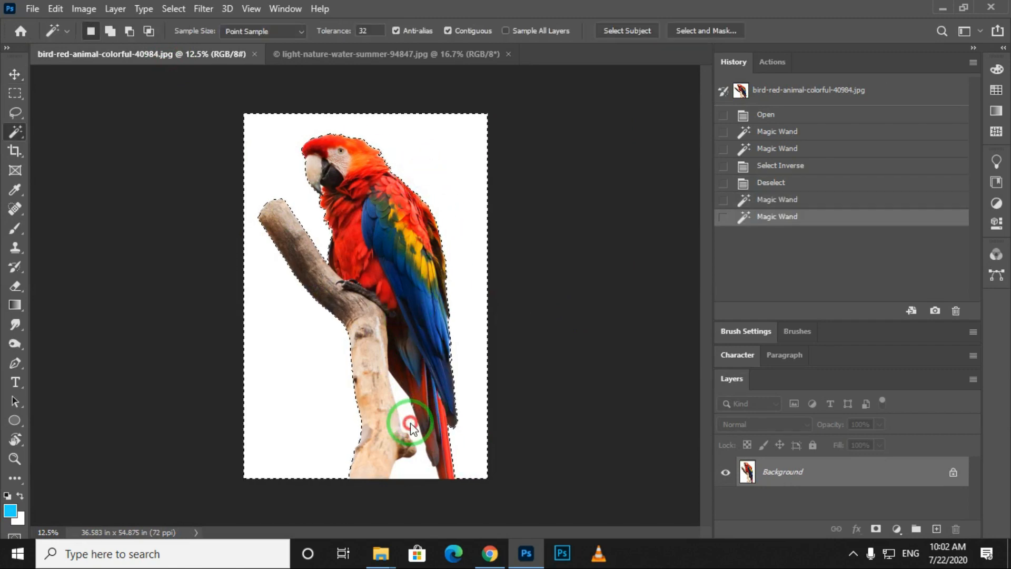
{"action": "key", "text": "ctrl+shift+i"}
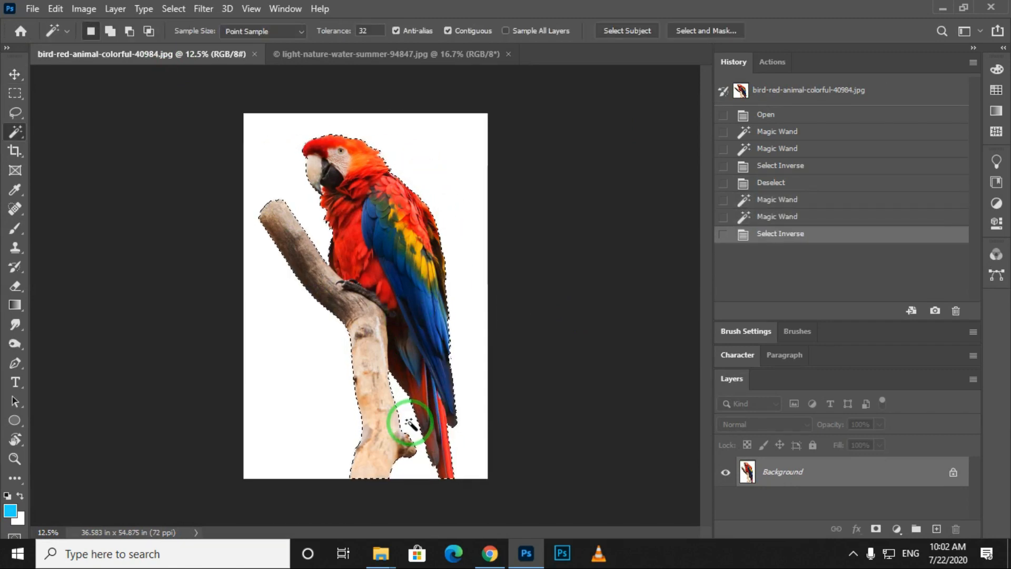
Step: Paste the selected parrot and branch into the grass photo and position them near the middle
{"action": "left_click", "coordinate": [343, 54]}
{"action": "key", "text": "ctrl+v"}
{"action": "left_click_drag", "start_coordinate": [388, 295], "coordinate": [380, 324]}
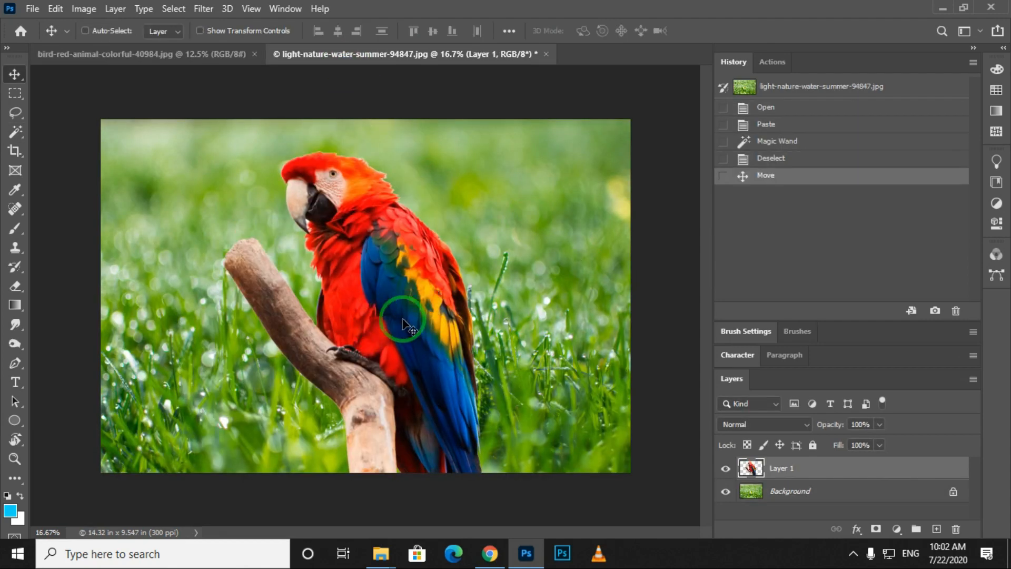
Step: Scale the pasted parrot down slightly with Free Transform and move it so the branch meets the photo's lower edge
{"action": "key", "text": "ctrl+t"}
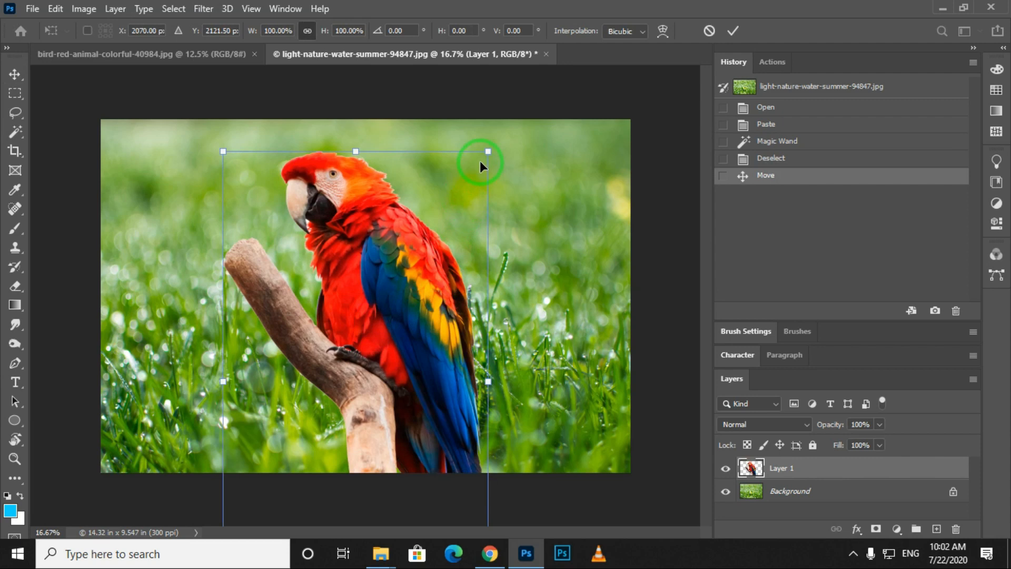
{"action": "left_click_drag", "start_coordinate": [484, 150], "coordinate": [465, 165]}
{"action": "mouse_move", "coordinate": [379, 296]}
{"action": "left_mouse_down"}
{"action": "mouse_move", "coordinate": [388, 276]}
{"action": "mouse_move", "coordinate": [384, 291]}
{"action": "left_mouse_up"}
{"action": "key", "text": "Return"}
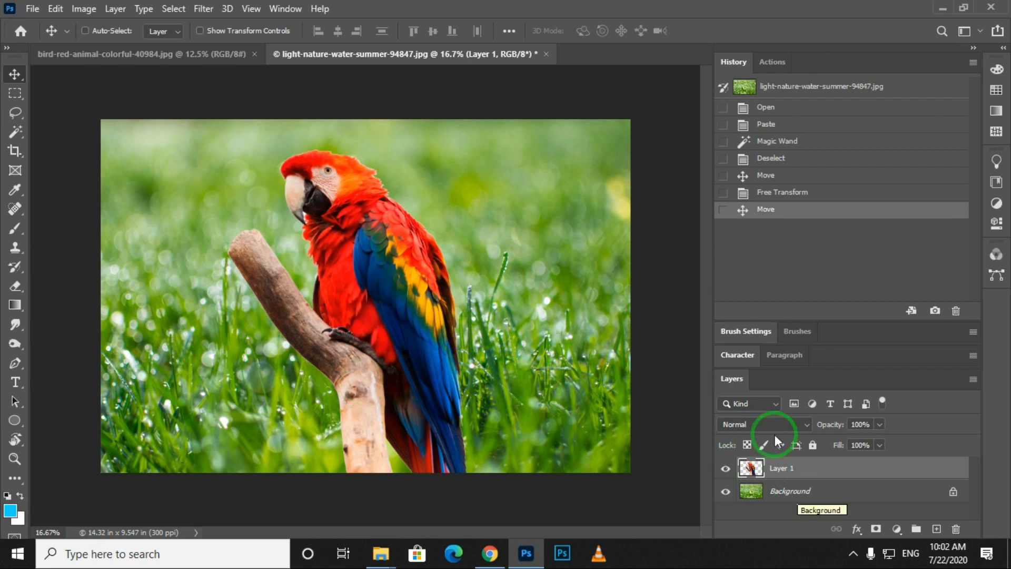
Step: Merge the parrot layer into the grass background and turn the result into an unlocked layer named Subject
{"action": "key", "text": "ctrl+e"}
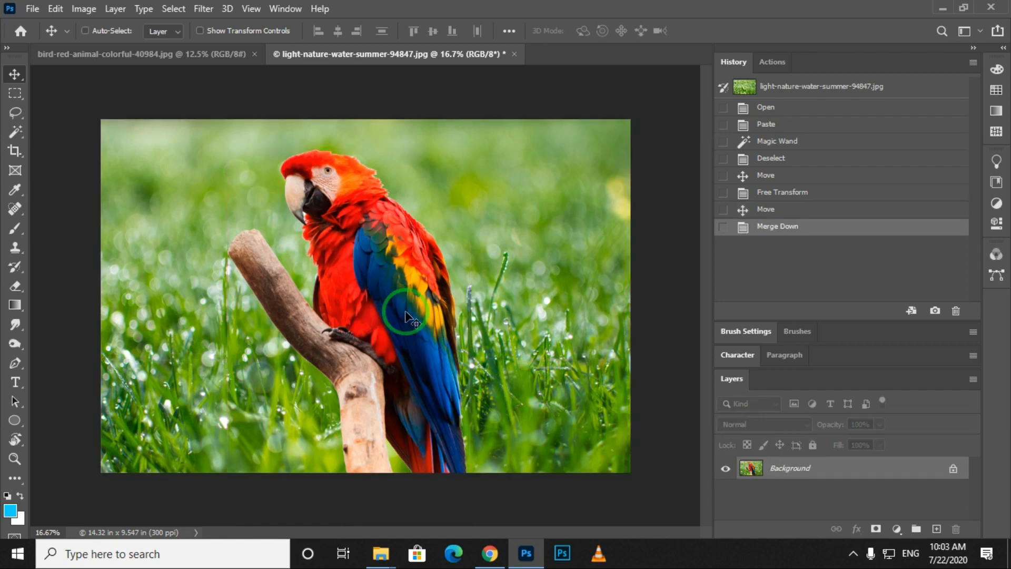
{"action": "left_click", "coordinate": [954, 470]}
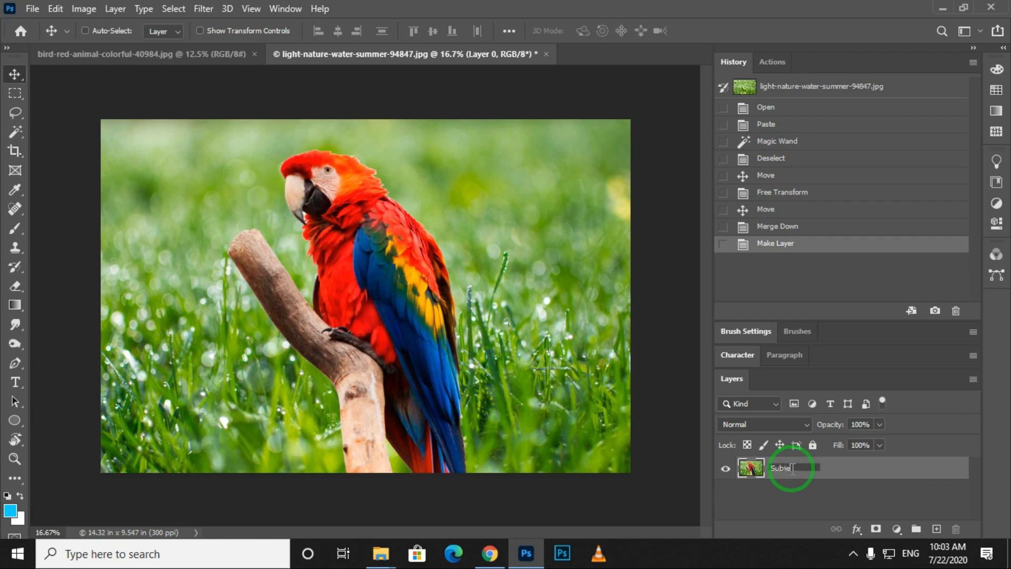
{"action": "left_click", "coordinate": [793, 468]}
{"action": "type", "text": "Subject"}
{"action": "key", "text": "Return"}
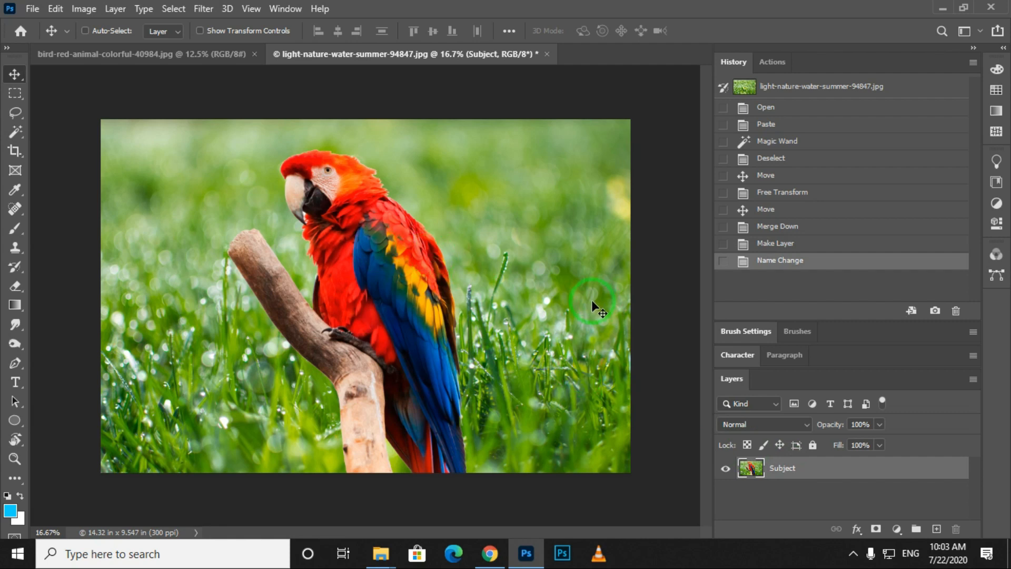
Step: Create a new layer beneath Subject and, with Subject hidden, fill it with white using the default colors
{"action": "left_click", "coordinate": [937, 528], "text": "ctrl"}
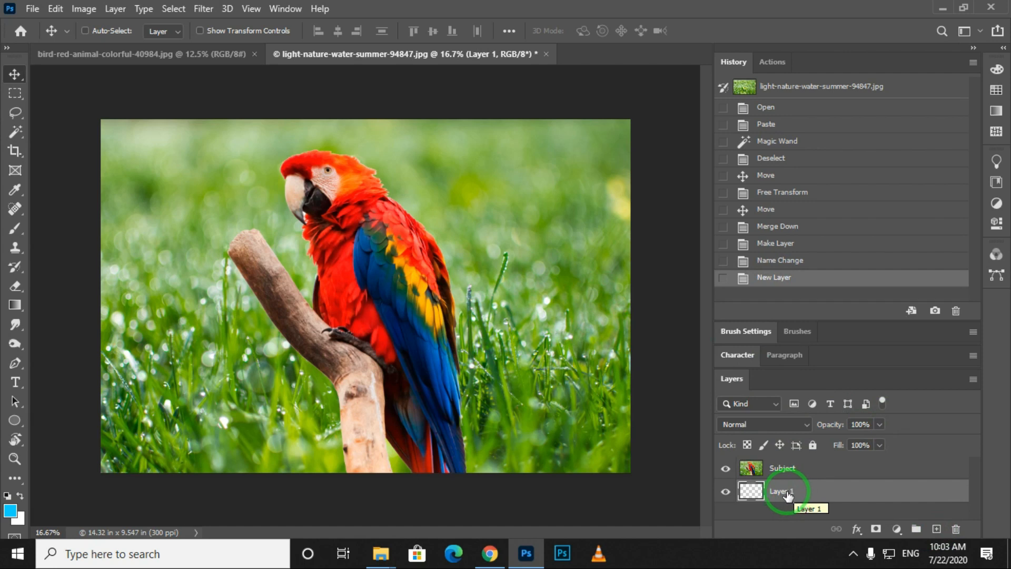
{"action": "left_click", "coordinate": [727, 468]}
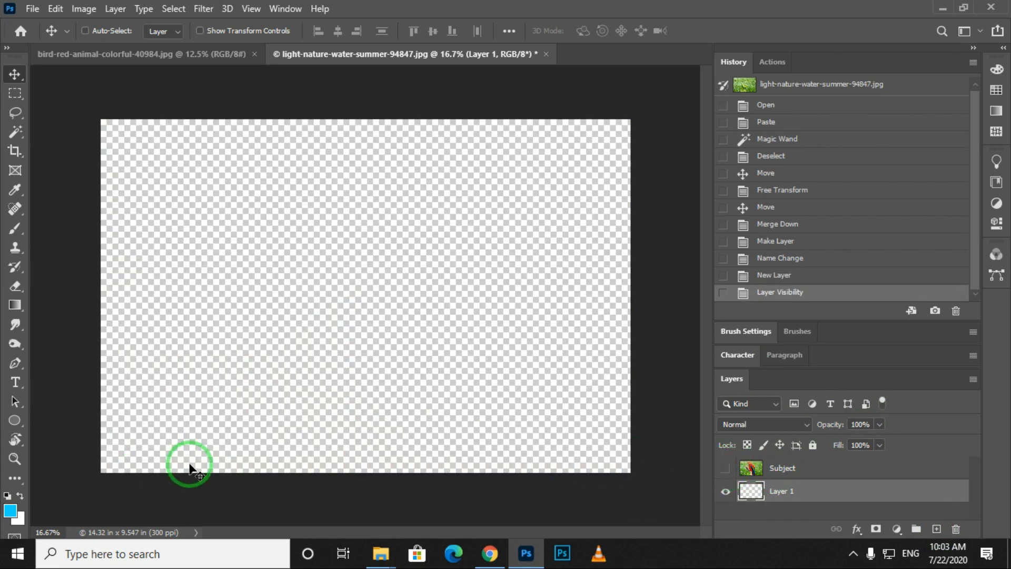
{"action": "key", "text": "d"}
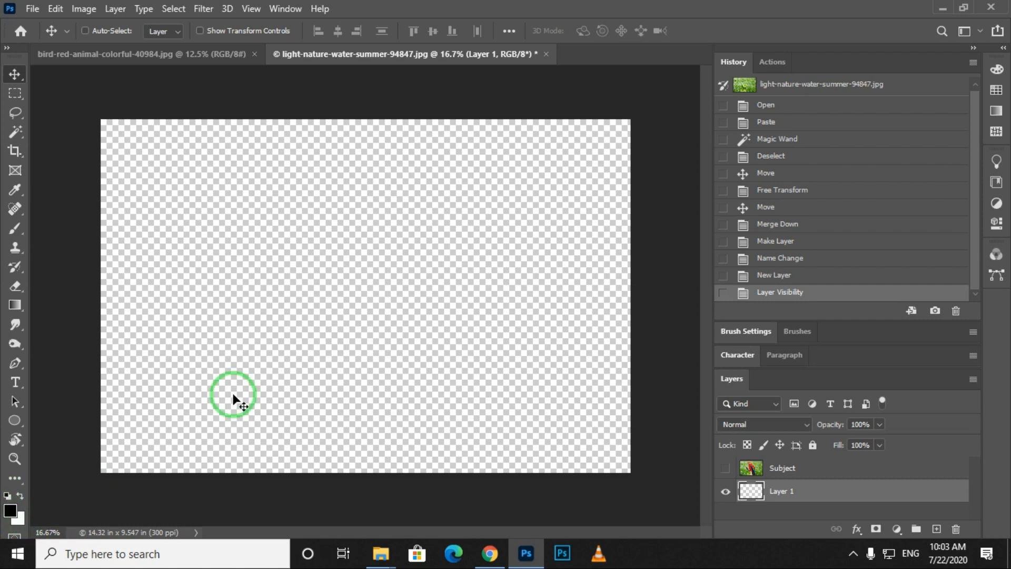
{"action": "key", "text": "ctrl+BackSpace"}
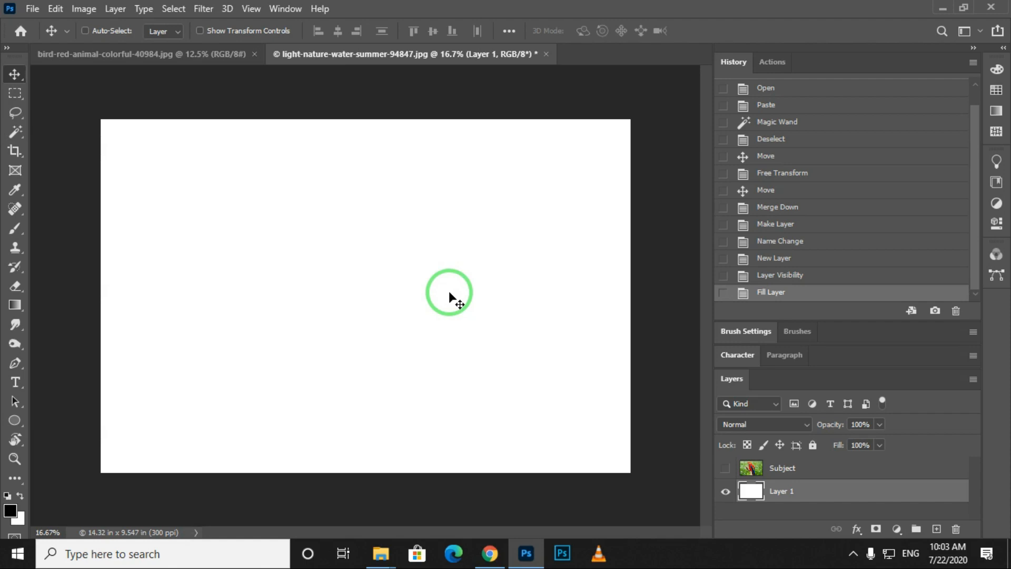
Step: Open the Filter Gallery on the white layer and choose the Texturizer filter from the Texture category
{"action": "left_click", "coordinate": [203, 8]}
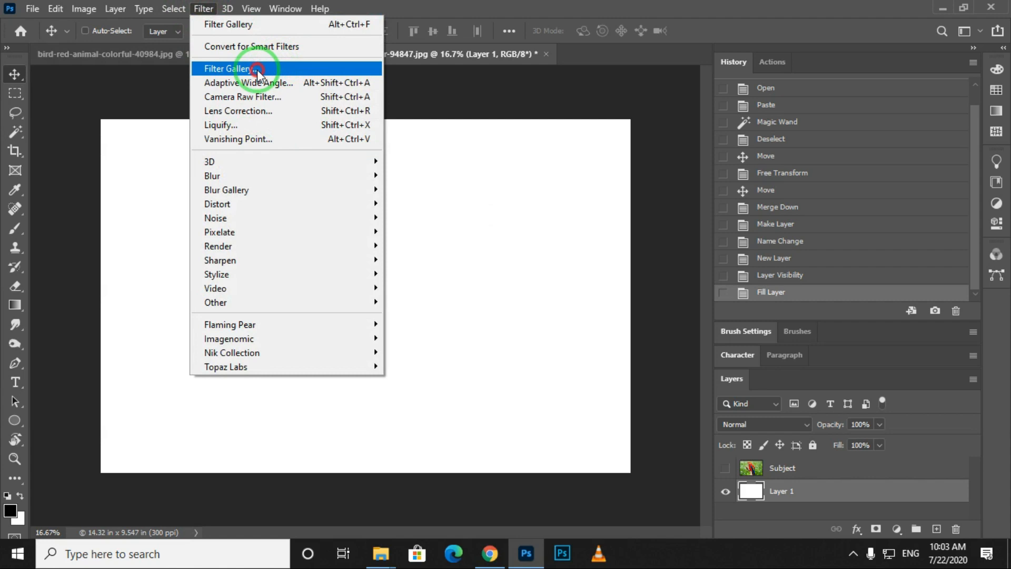
{"action": "left_click", "coordinate": [279, 69]}
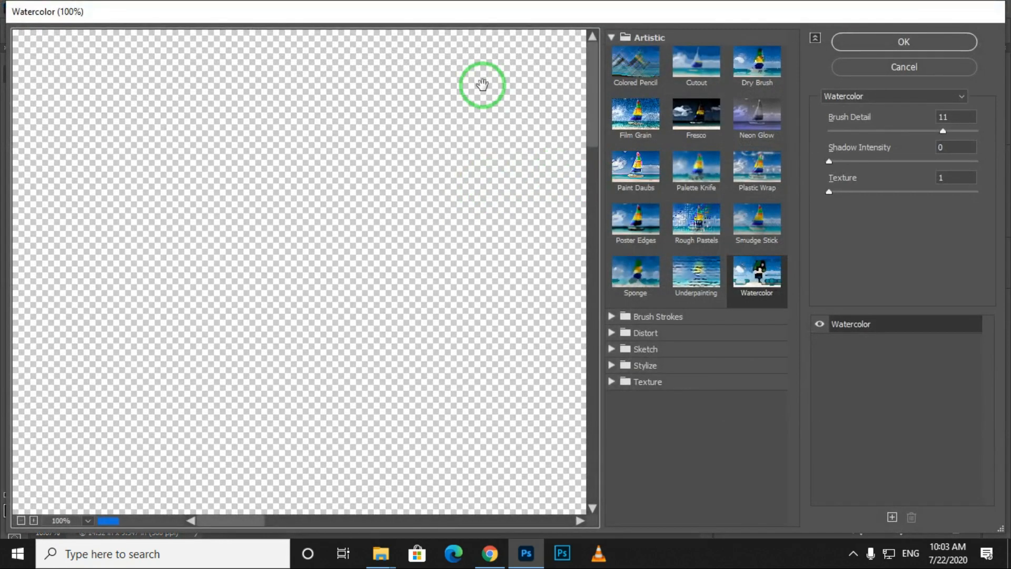
{"action": "left_click", "coordinate": [613, 38]}
{"action": "left_click", "coordinate": [617, 119]}
{"action": "left_click", "coordinate": [757, 197]}
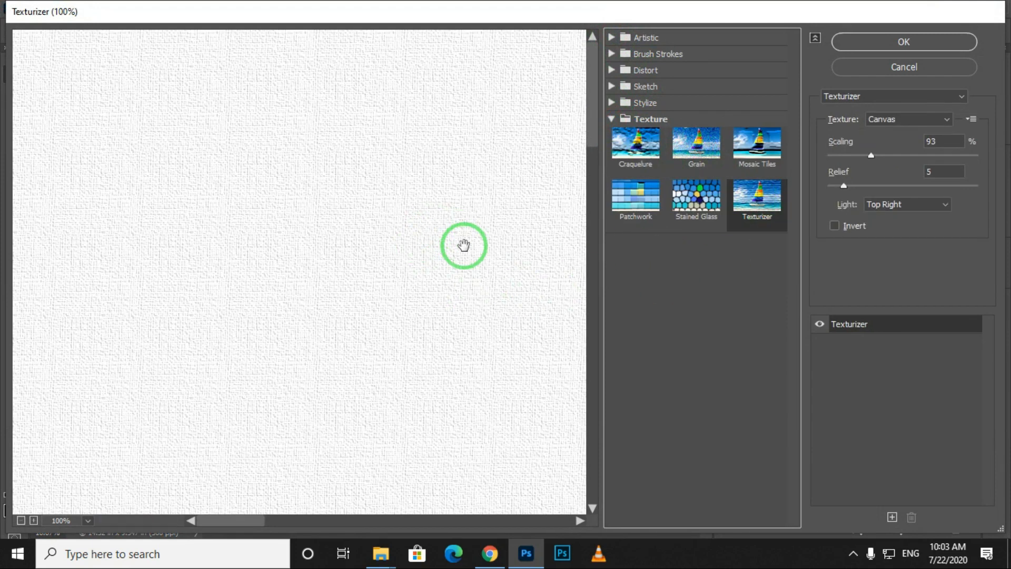
Step: Set the Canvas texture to scaling 99%, relief 8 and light from the Bottom, and apply the filter
{"action": "left_click", "coordinate": [865, 156]}
{"action": "left_click", "coordinate": [861, 187]}
{"action": "left_click_drag", "start_coordinate": [862, 190], "coordinate": [878, 157]}
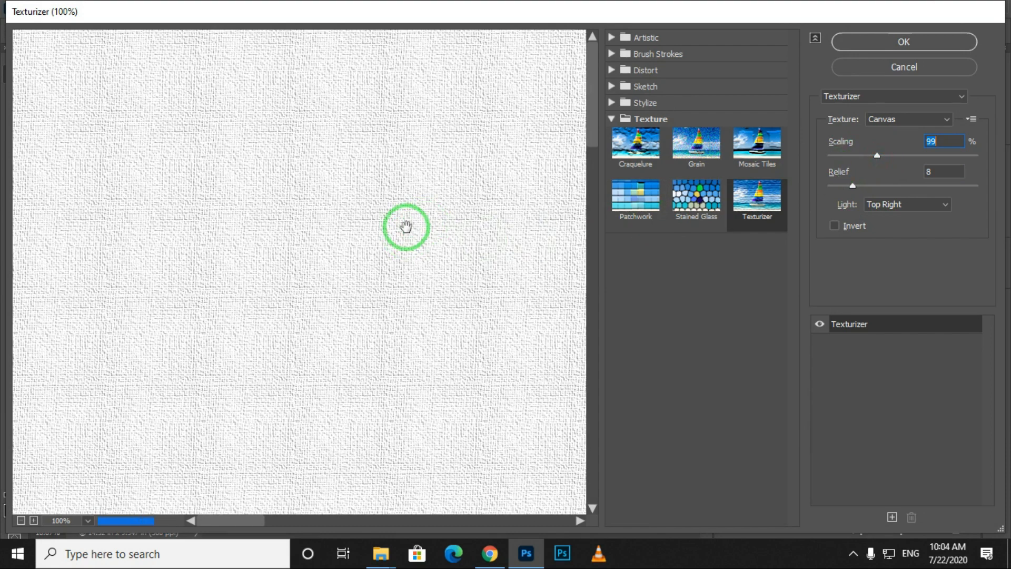
{"action": "left_click", "coordinate": [945, 205]}
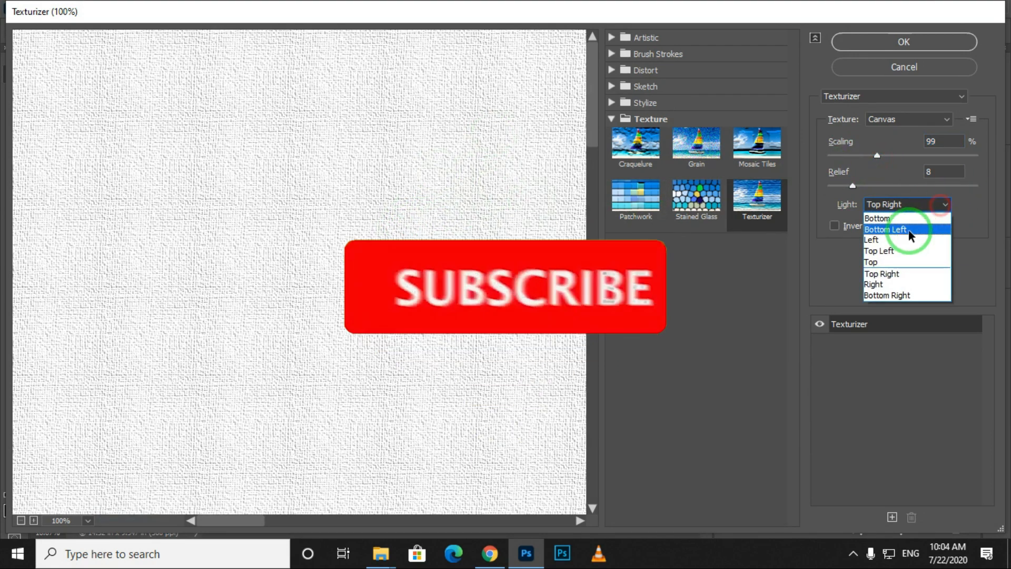
{"action": "left_click", "coordinate": [896, 219]}
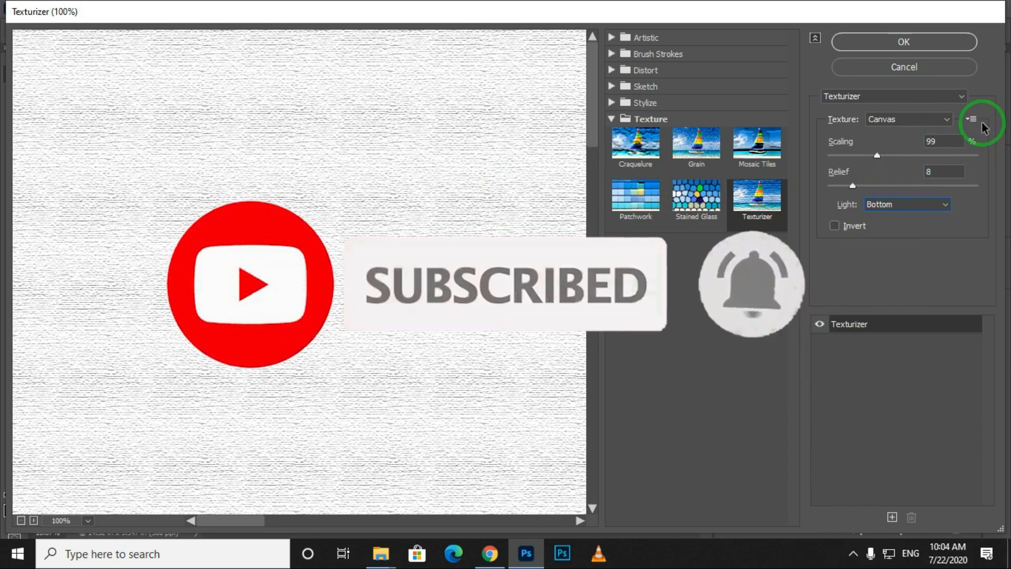
{"action": "left_click", "coordinate": [932, 48]}
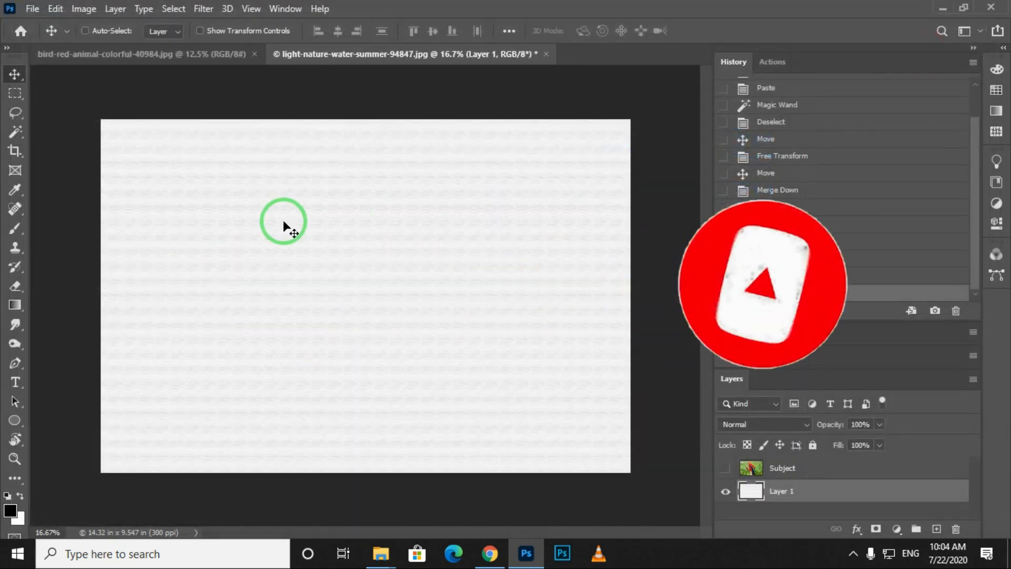
Step: Show the Subject layer again and set its blending mode to Multiply over the textured layer
{"action": "key", "text": "z"}
{"action": "left_click_drag", "start_coordinate": [331, 210], "coordinate": [379, 248]}
{"action": "left_click", "coordinate": [726, 468]}
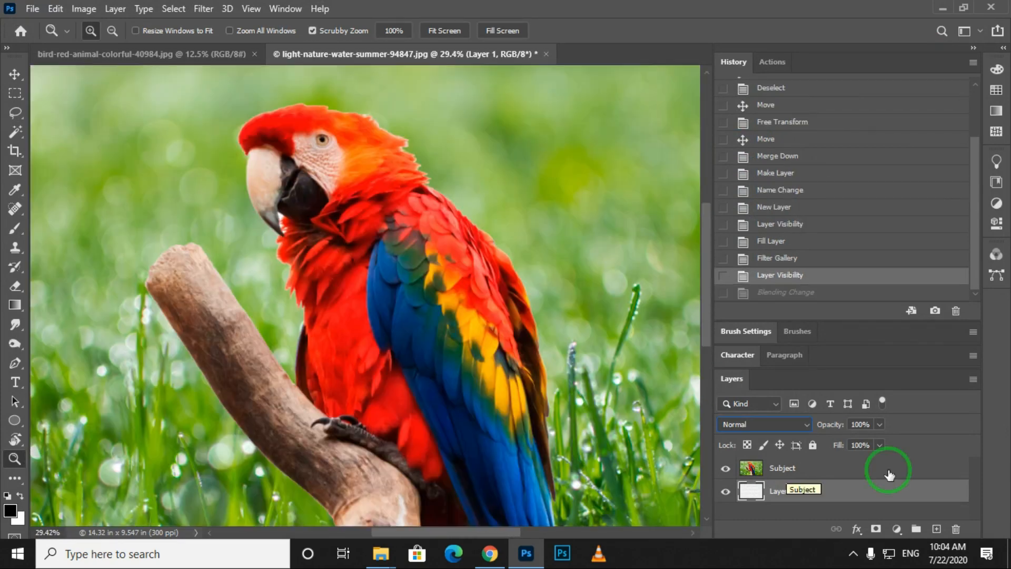
{"action": "left_click", "coordinate": [785, 466]}
{"action": "left_click", "coordinate": [770, 426]}
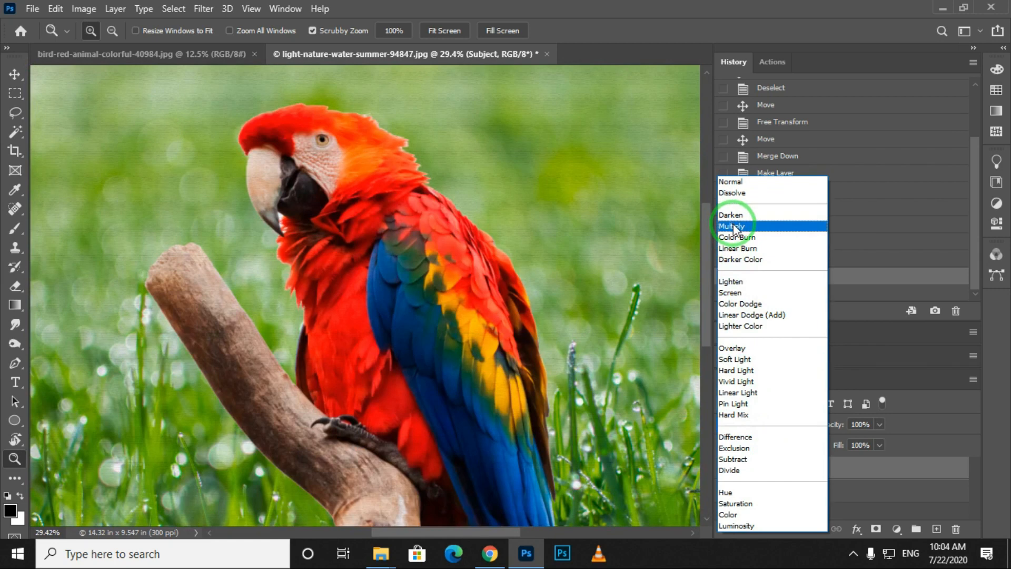
{"action": "left_click", "coordinate": [734, 226]}
{"action": "left_click_drag", "start_coordinate": [379, 161], "coordinate": [473, 275]}
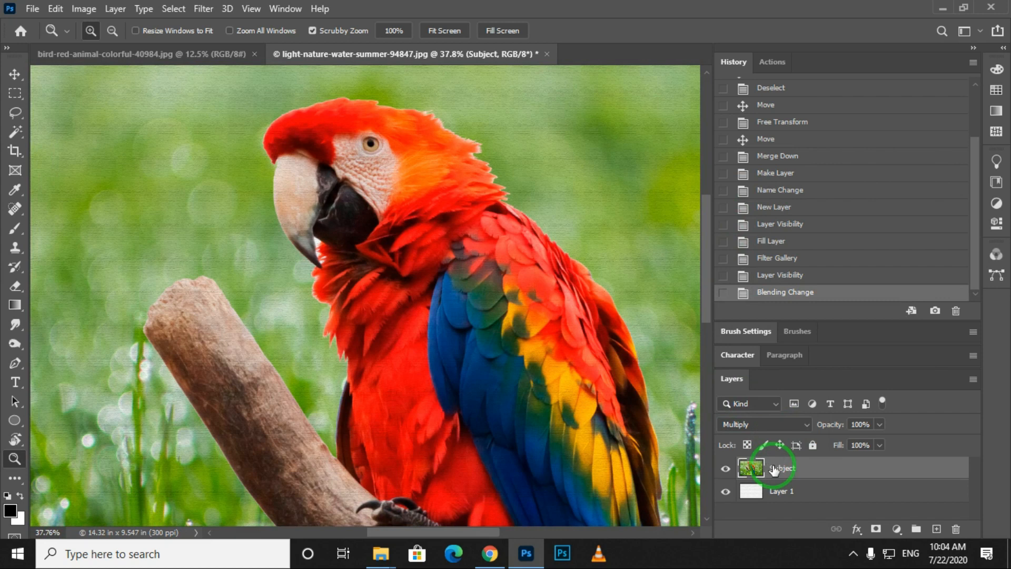
Step: Open the Filter Gallery on the Subject layer and choose the Angled Strokes filter from the Brush Strokes category
{"action": "left_click", "coordinate": [202, 10]}
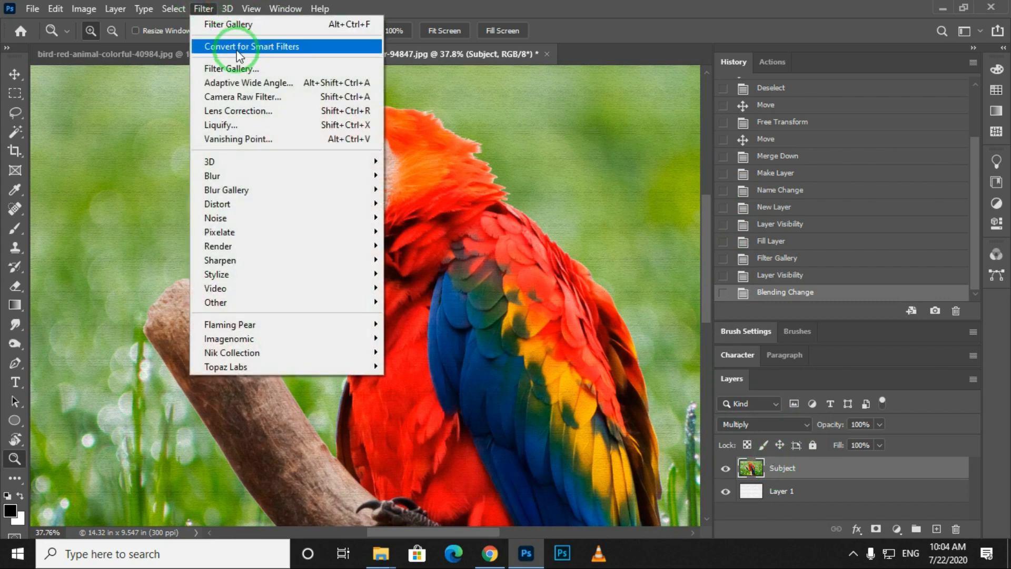
{"action": "left_click", "coordinate": [258, 67]}
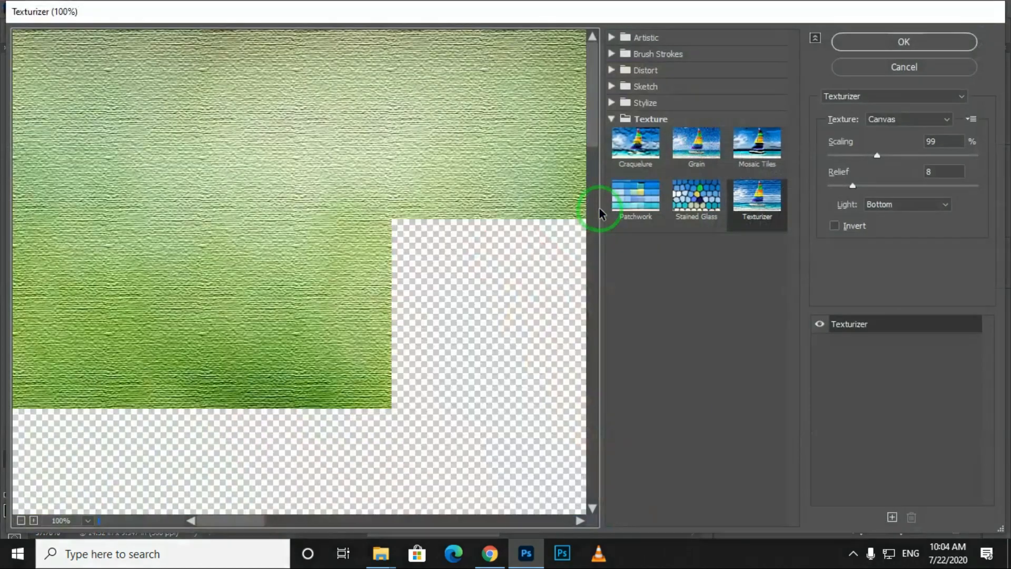
{"action": "key", "text": "alt"}
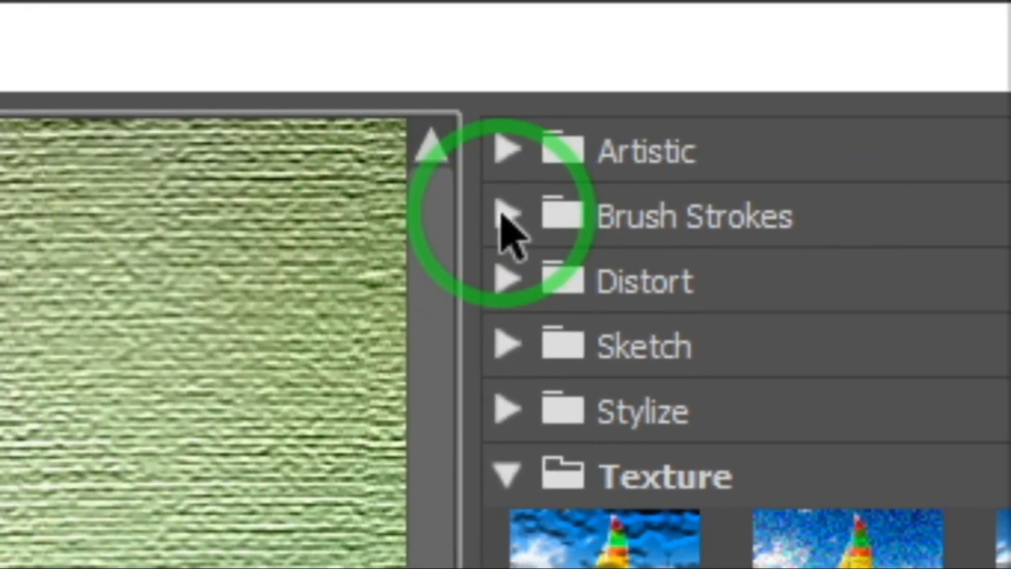
{"action": "left_click", "coordinate": [535, 170]}
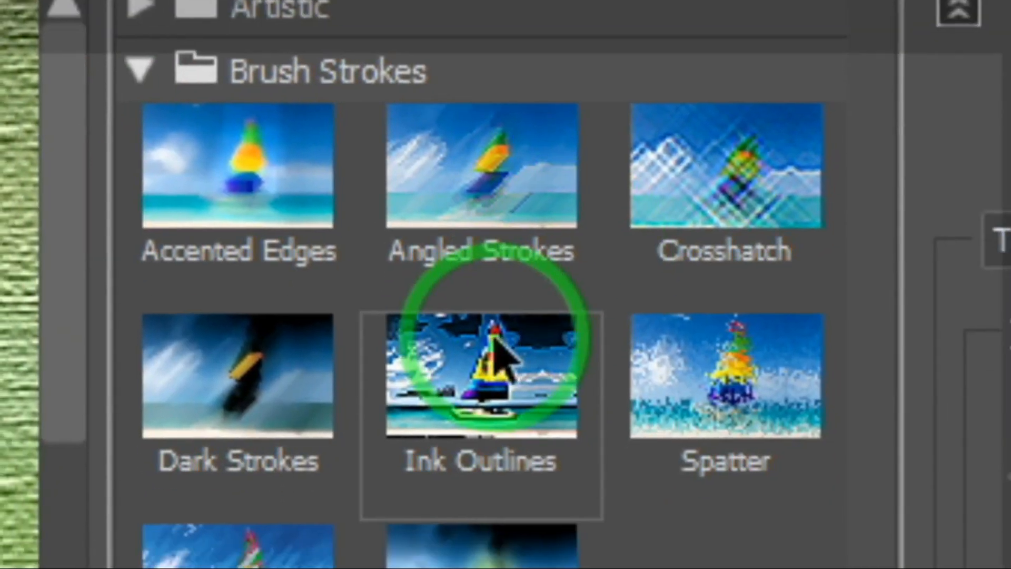
{"action": "left_click", "coordinate": [508, 248]}
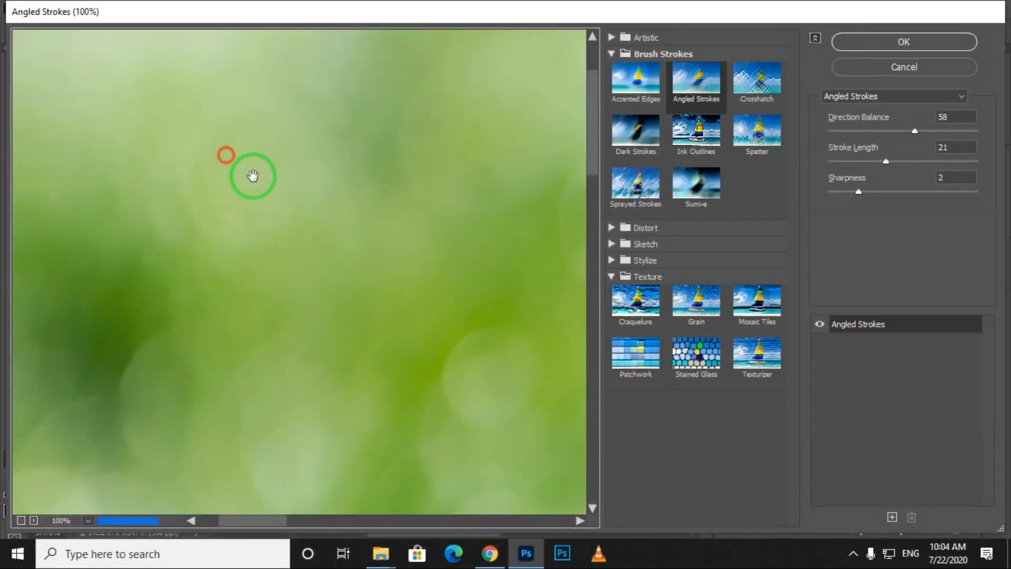
Step: Set Angled Strokes to direction balance 73, stroke length 16 and sharpness 1, checking the parrot's head, and apply the filter
{"action": "mouse_move", "coordinate": [361, 427]}
{"action": "left_mouse_down"}
{"action": "mouse_move", "coordinate": [364, 350]}
{"action": "mouse_move", "coordinate": [226, 185]}
{"action": "mouse_move", "coordinate": [237, 365]}
{"action": "mouse_move", "coordinate": [346, 336]}
{"action": "mouse_move", "coordinate": [292, 366]}
{"action": "left_mouse_up"}
{"action": "mouse_move", "coordinate": [411, 127]}
{"action": "left_mouse_down"}
{"action": "mouse_move", "coordinate": [366, 303]}
{"action": "mouse_move", "coordinate": [391, 157]}
{"action": "left_mouse_up"}
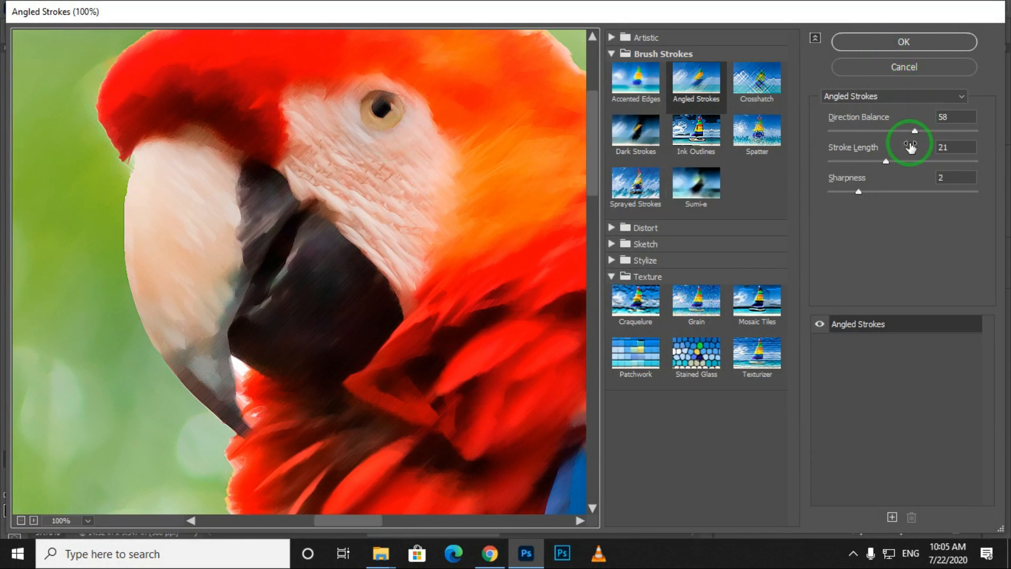
{"action": "left_click_drag", "start_coordinate": [915, 132], "coordinate": [936, 131]}
{"action": "left_click_drag", "start_coordinate": [887, 162], "coordinate": [871, 162]}
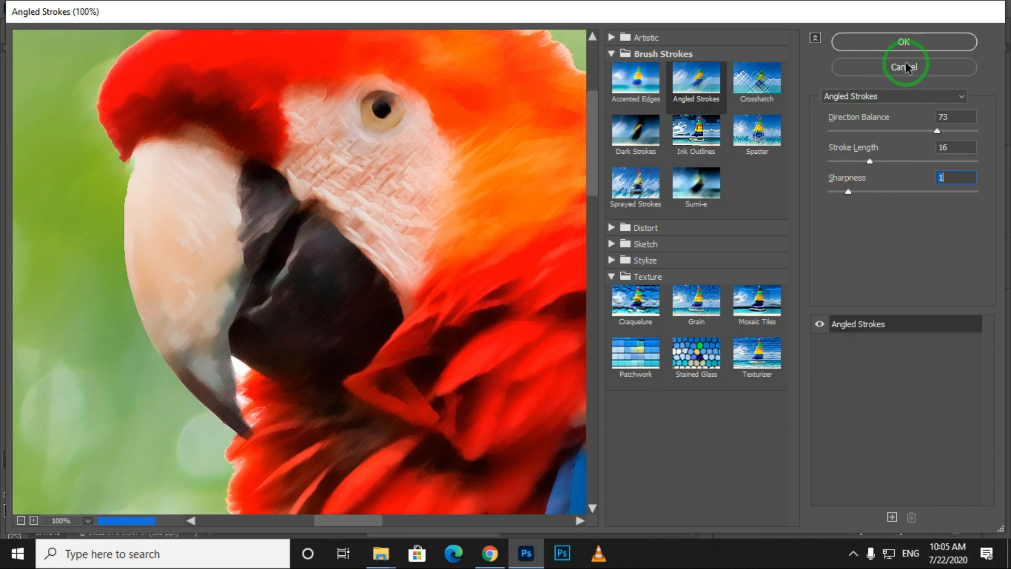
{"action": "left_click", "coordinate": [903, 43]}
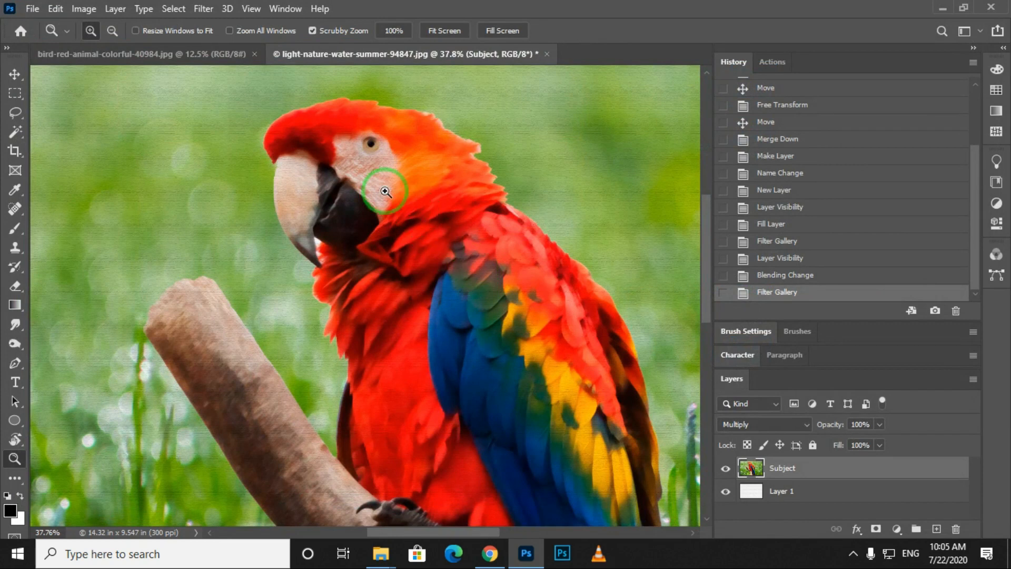
Step: Reopen the Filter Gallery on the Subject layer and choose the Watercolor filter from the Artistic category
{"action": "left_click_drag", "start_coordinate": [386, 191], "coordinate": [456, 283]}
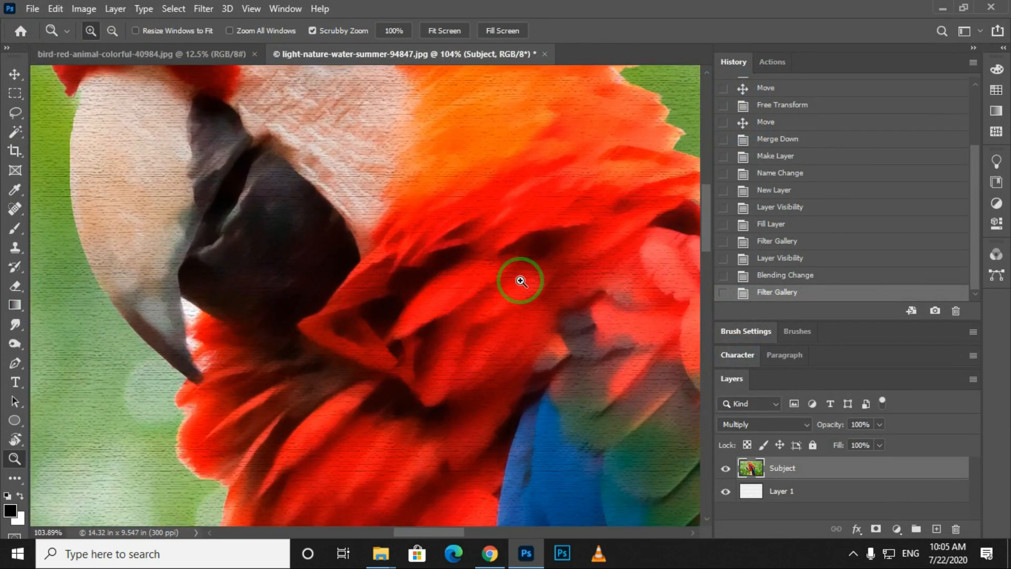
{"action": "left_click", "coordinate": [201, 11]}
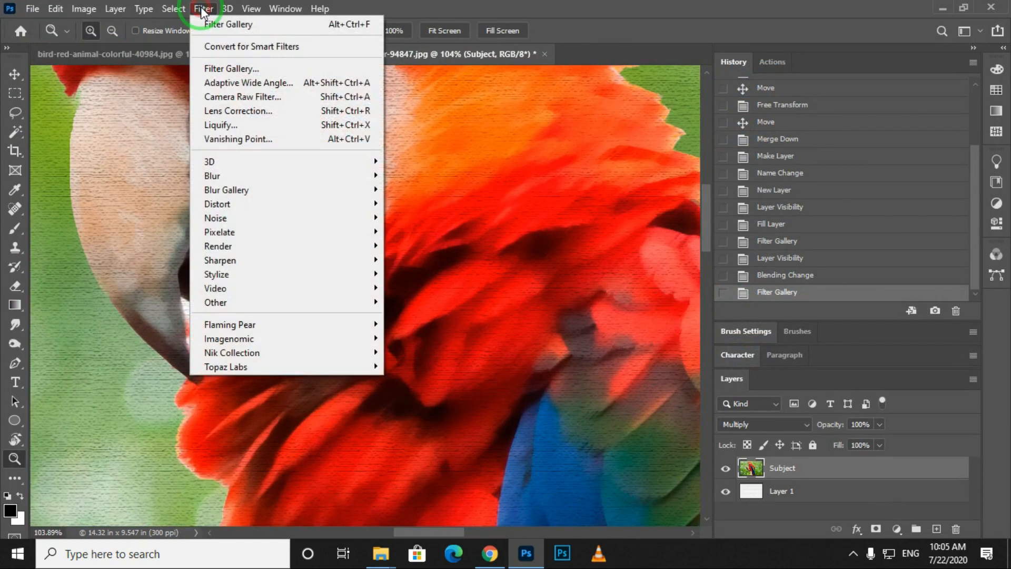
{"action": "left_click", "coordinate": [245, 67]}
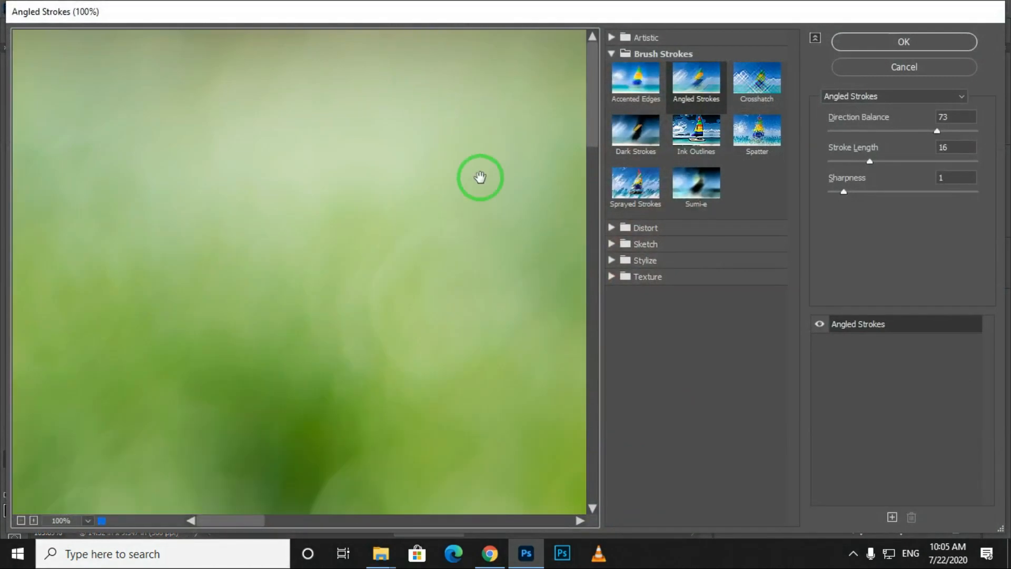
{"action": "left_click_drag", "start_coordinate": [492, 147], "coordinate": [88, 133]}
{"action": "left_click_drag", "start_coordinate": [305, 242], "coordinate": [37, 311]}
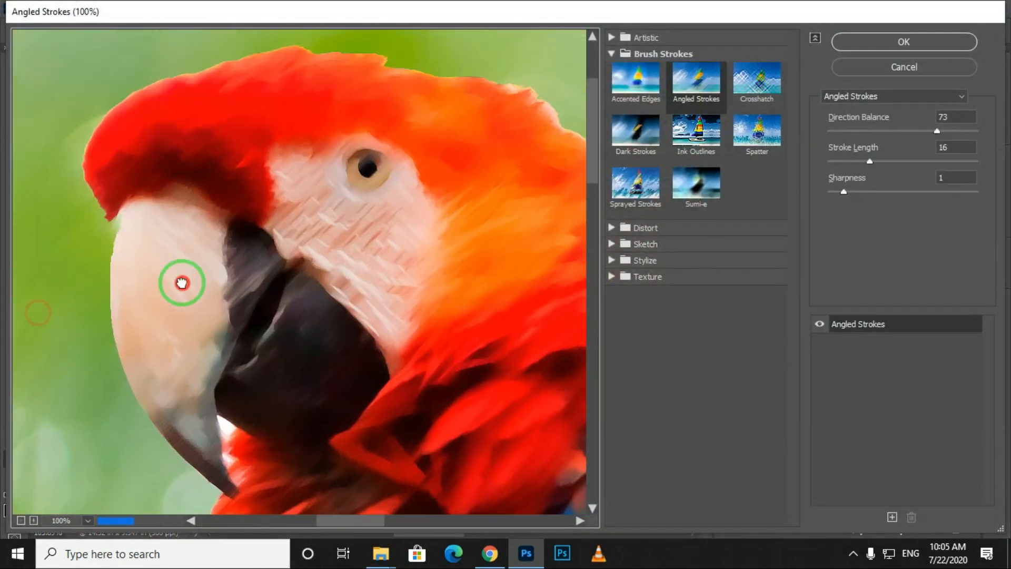
{"action": "left_click_drag", "start_coordinate": [188, 235], "coordinate": [175, 304]}
{"action": "left_click", "coordinate": [615, 55]}
{"action": "left_click", "coordinate": [626, 39]}
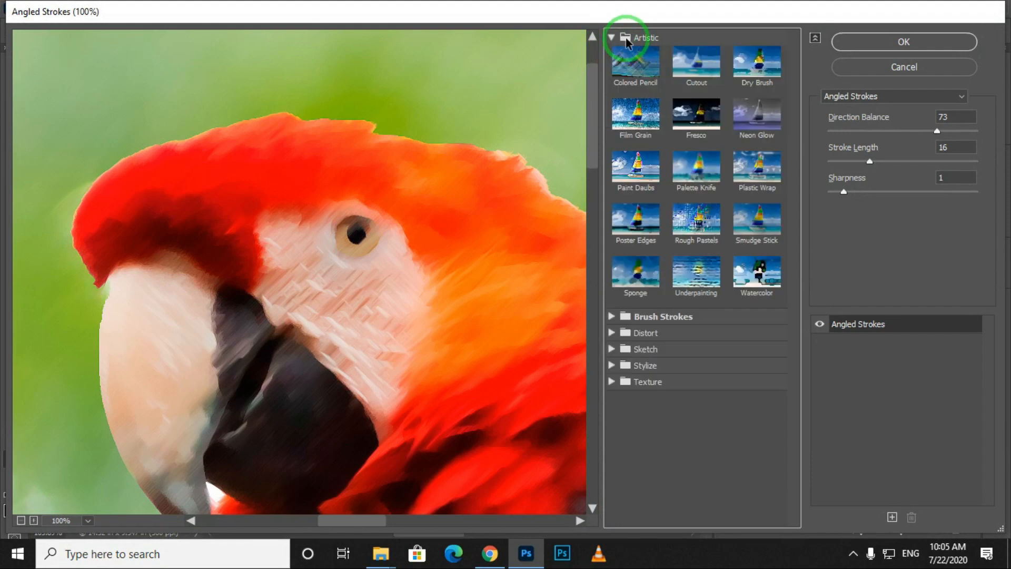
{"action": "left_click", "coordinate": [759, 287]}
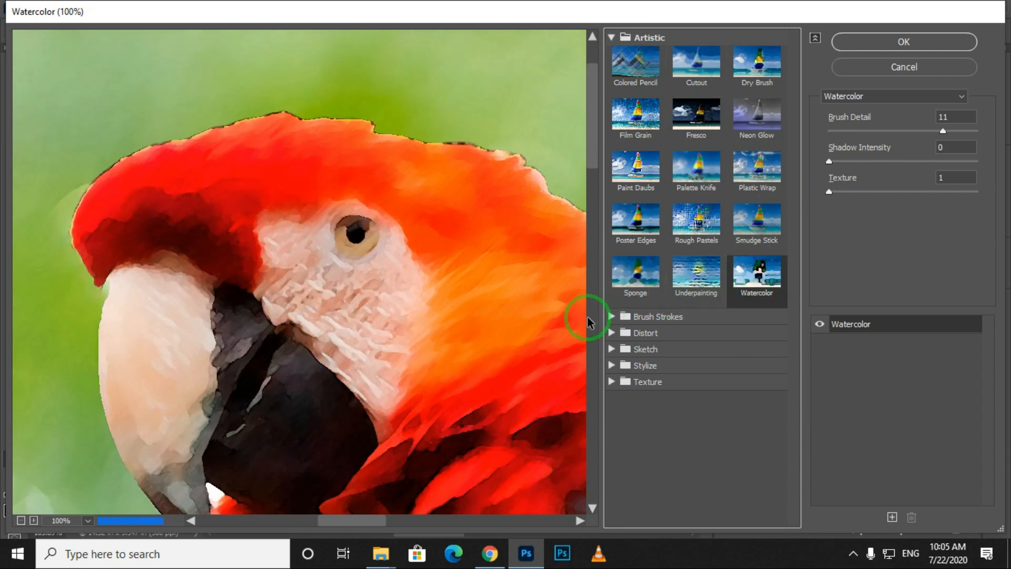
Step: Set the Watercolor filter to brush detail 10 and shadow intensity 0, and apply it to the Subject layer
{"action": "left_click_drag", "start_coordinate": [425, 347], "coordinate": [355, 216]}
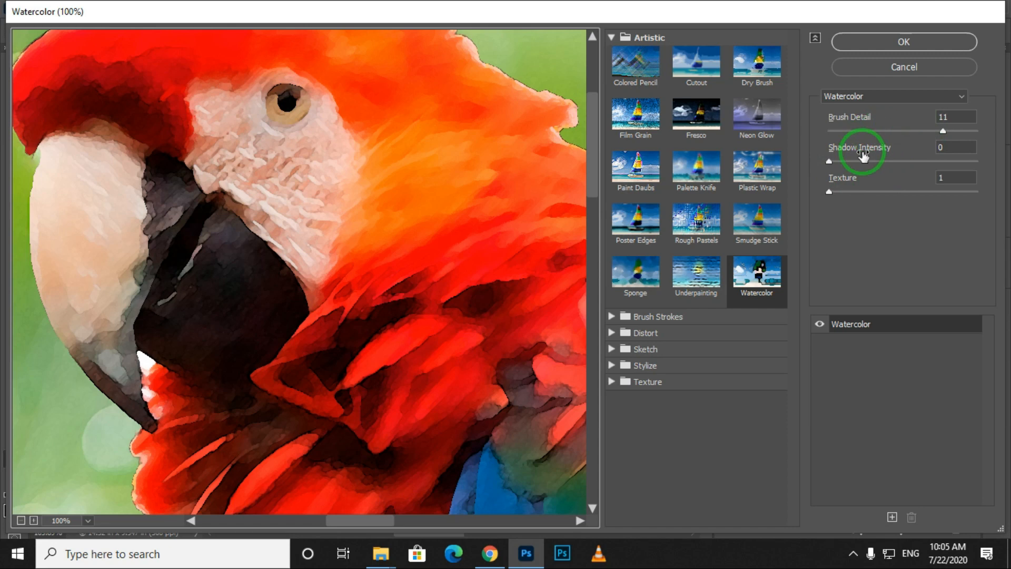
{"action": "left_click_drag", "start_coordinate": [831, 162], "coordinate": [808, 167]}
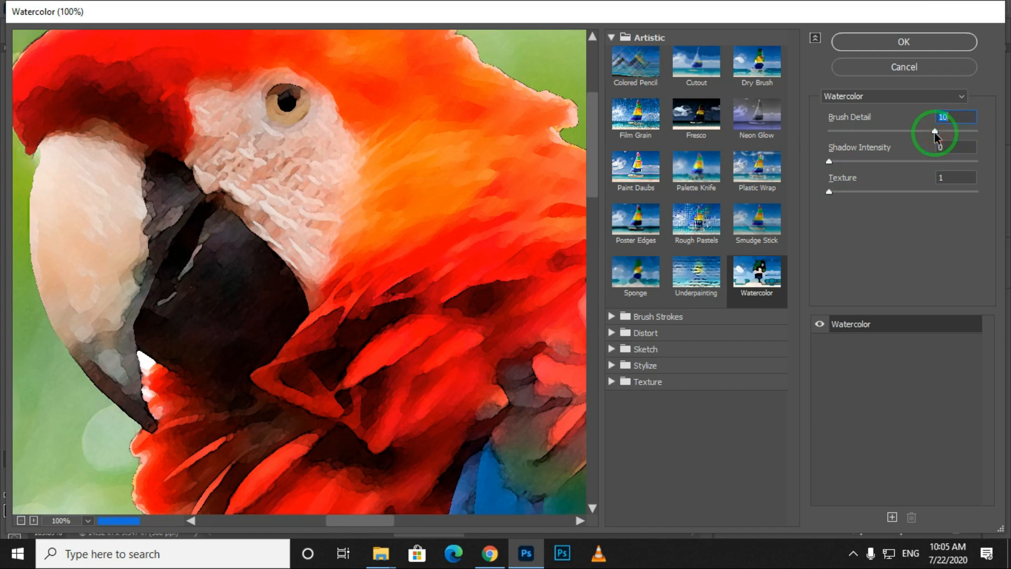
{"action": "left_click", "coordinate": [903, 45]}
Step: Add a black layer mask to the Subject layer that hides the whole parrot image
{"action": "left_click_drag", "start_coordinate": [520, 244], "coordinate": [435, 295]}
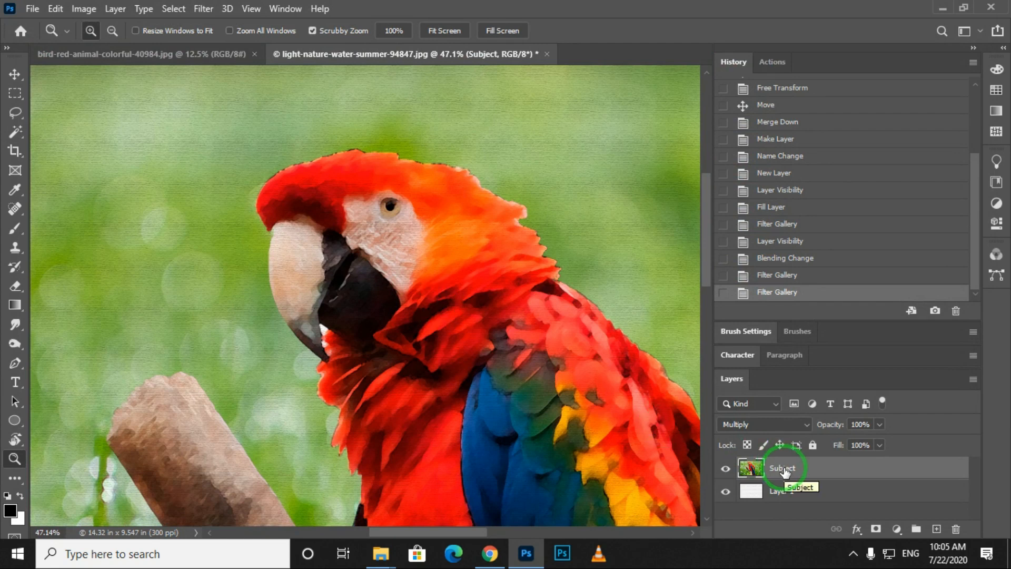
{"action": "left_click", "coordinate": [876, 530], "text": "alt"}
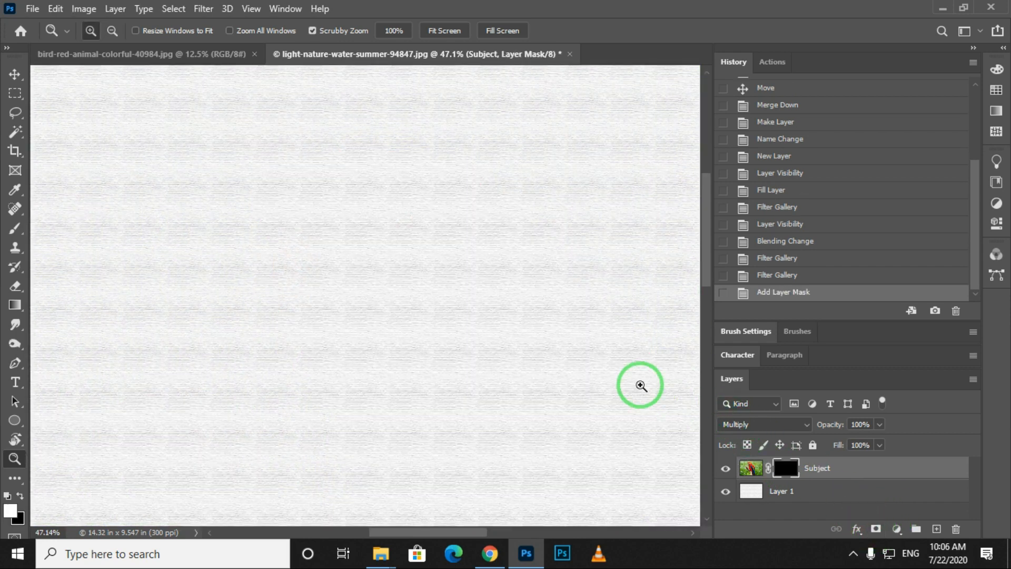
{"action": "key", "text": "ctrl+z"}
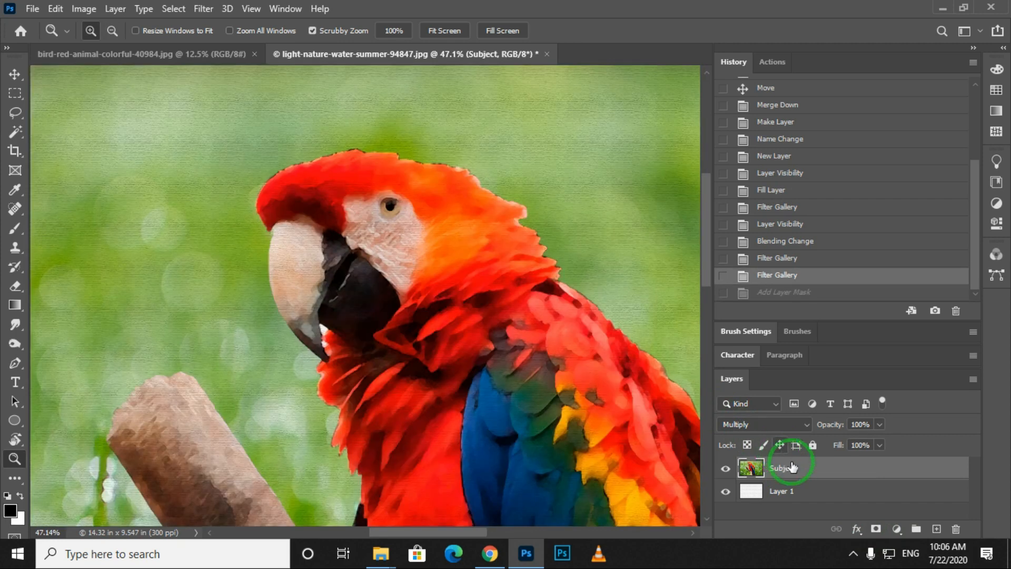
{"action": "left_click", "coordinate": [875, 529]}
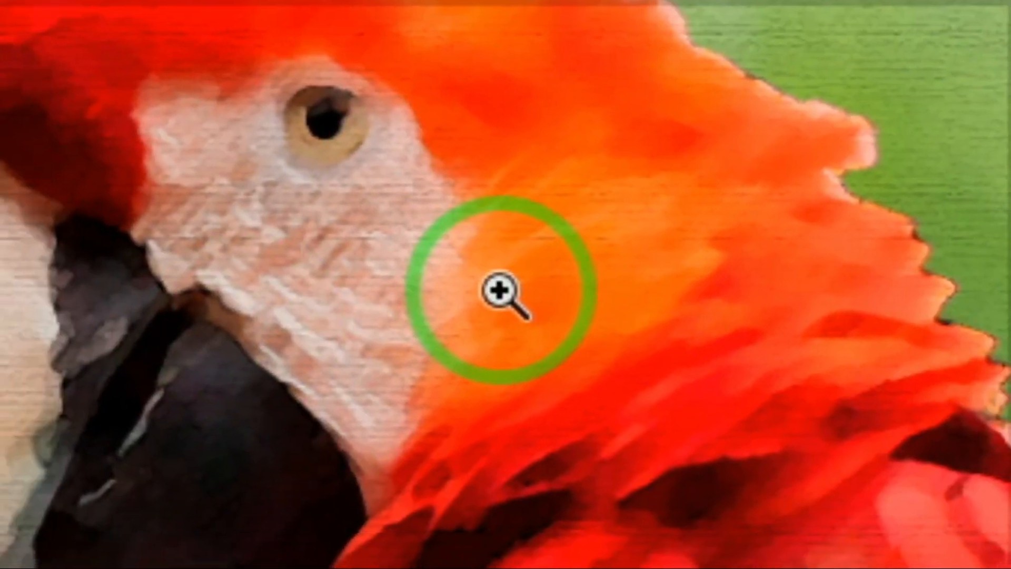
{"action": "key", "text": "v"}
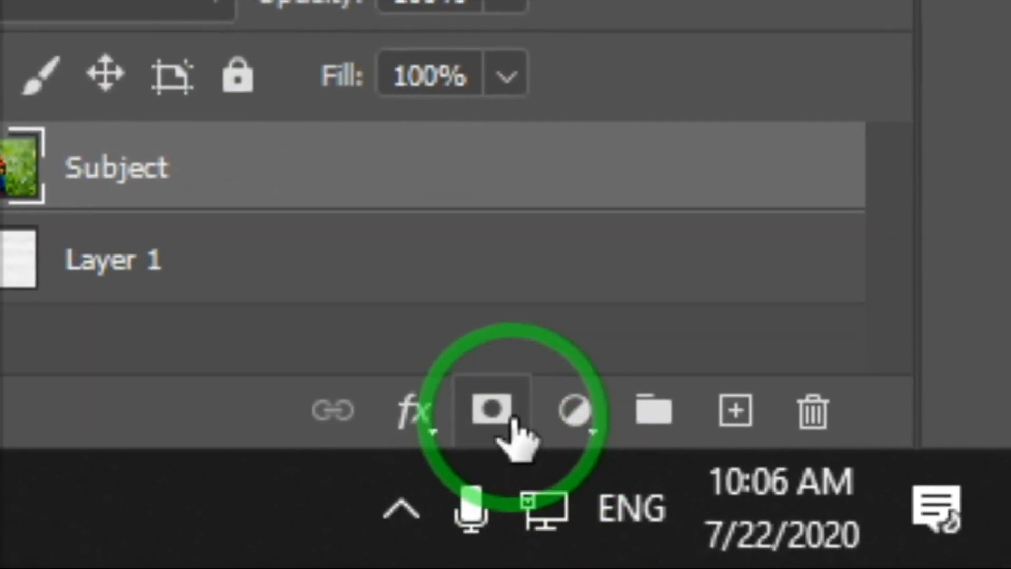
{"action": "left_click", "coordinate": [497, 421]}
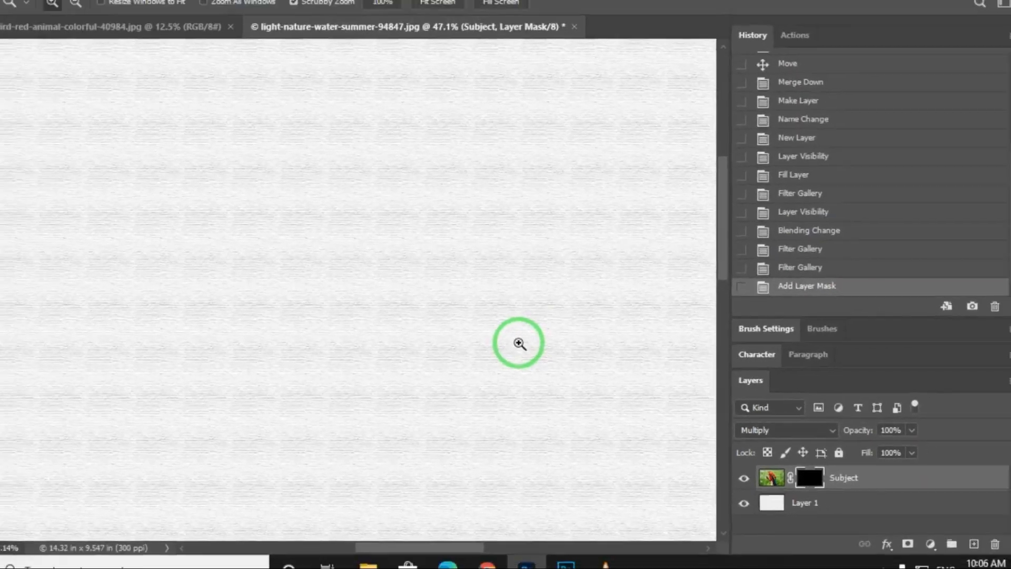
Step: With the white 900 px brush at 20% opacity, paint on the Subject layer's mask to partly reveal the parrot's head, chest and wing
{"action": "key", "text": "ctrl+0"}
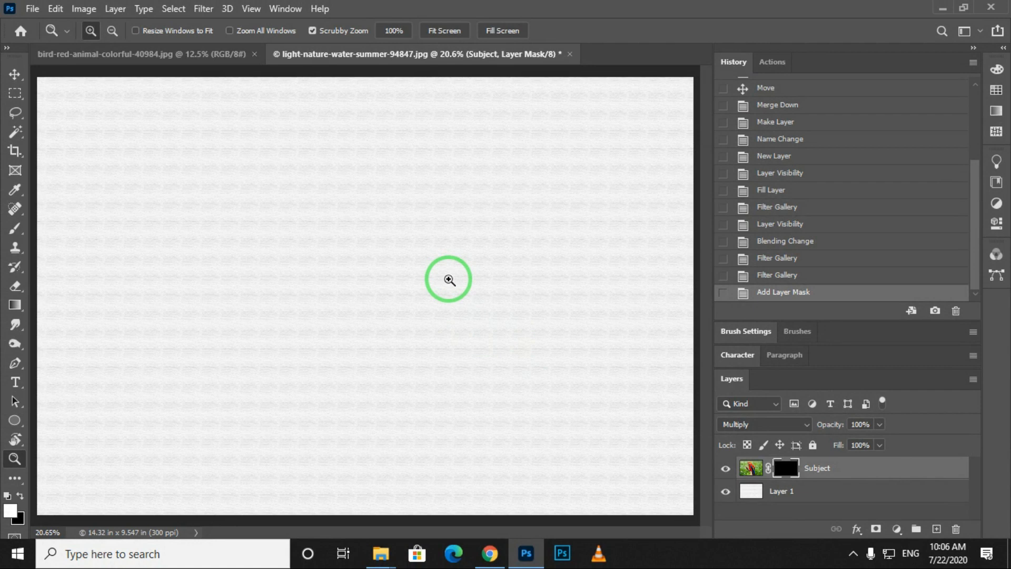
{"action": "key", "text": "b"}
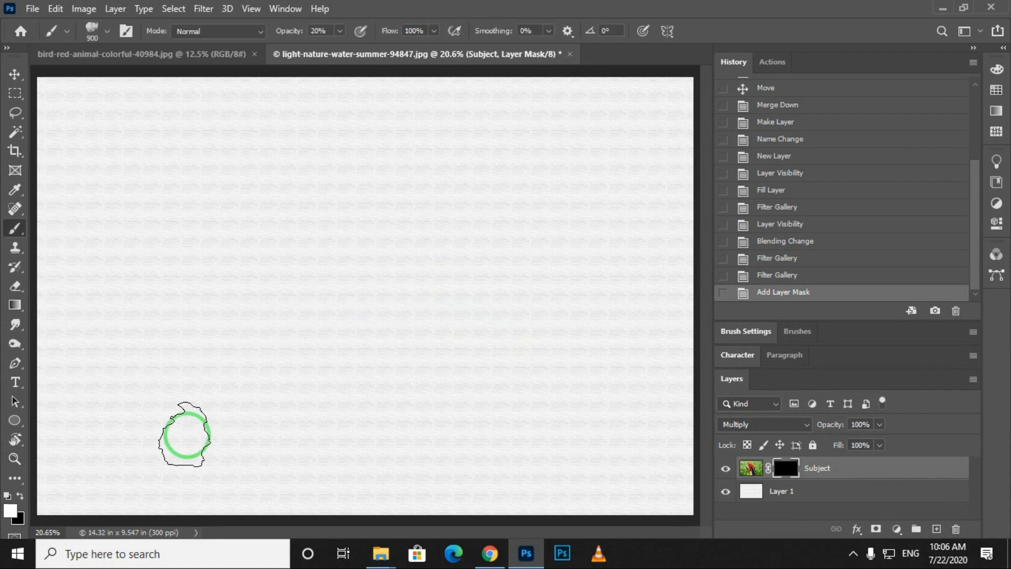
{"action": "mouse_move", "coordinate": [361, 229]}
{"action": "left_mouse_down"}
{"action": "mouse_move", "coordinate": [404, 203]}
{"action": "mouse_move", "coordinate": [381, 166]}
{"action": "left_mouse_up"}
{"action": "left_click_drag", "start_coordinate": [380, 173], "coordinate": [350, 287]}
{"action": "left_click_drag", "start_coordinate": [408, 316], "coordinate": [333, 212]}
{"action": "left_click", "coordinate": [345, 208]}
{"action": "left_click", "coordinate": [379, 225]}
{"action": "left_click", "coordinate": [316, 187]}
{"action": "left_click", "coordinate": [341, 176]}
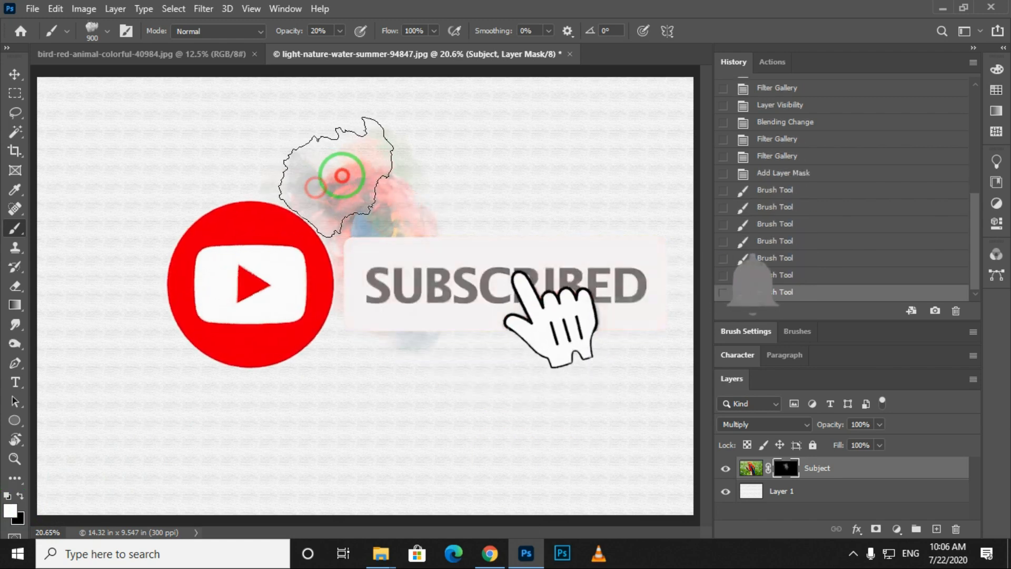
{"action": "left_click", "coordinate": [321, 193]}
{"action": "left_click", "coordinate": [356, 280]}
{"action": "left_click", "coordinate": [335, 274]}
{"action": "left_click", "coordinate": [343, 245]}
{"action": "left_click", "coordinate": [343, 240]}
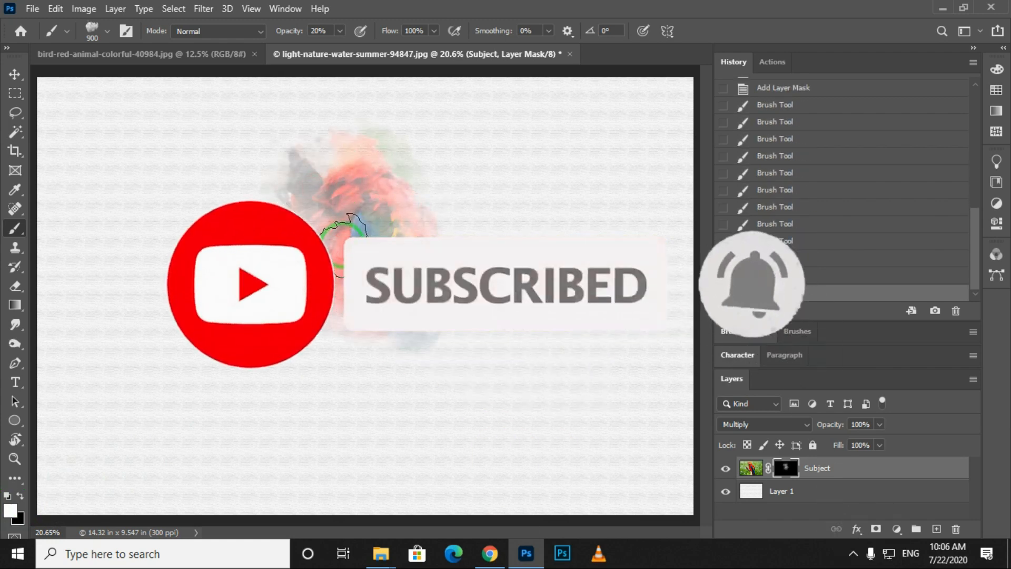
{"action": "left_click", "coordinate": [309, 195]}
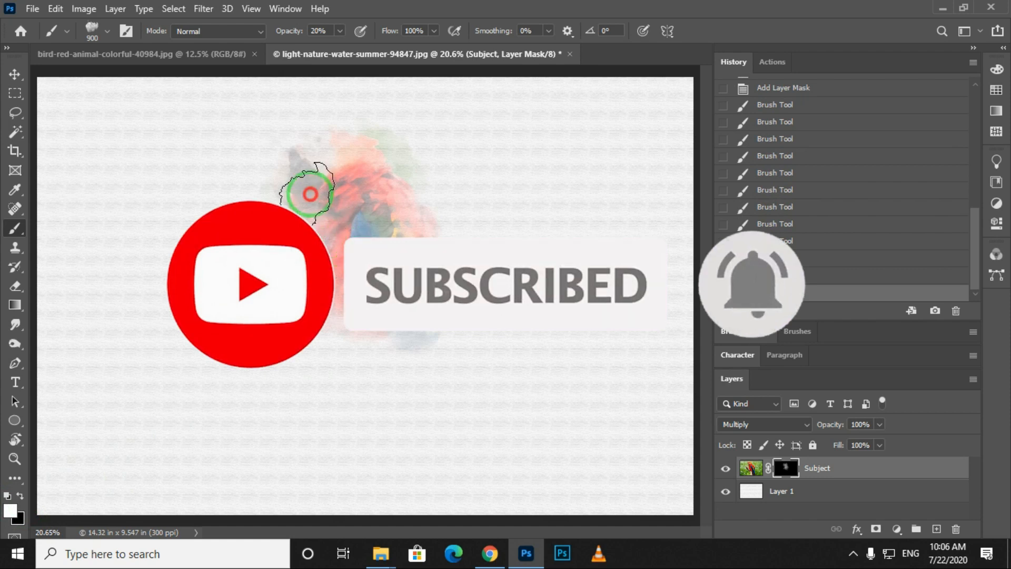
{"action": "left_click", "coordinate": [393, 235]}
{"action": "left_click", "coordinate": [314, 221]}
{"action": "left_click", "coordinate": [296, 222]}
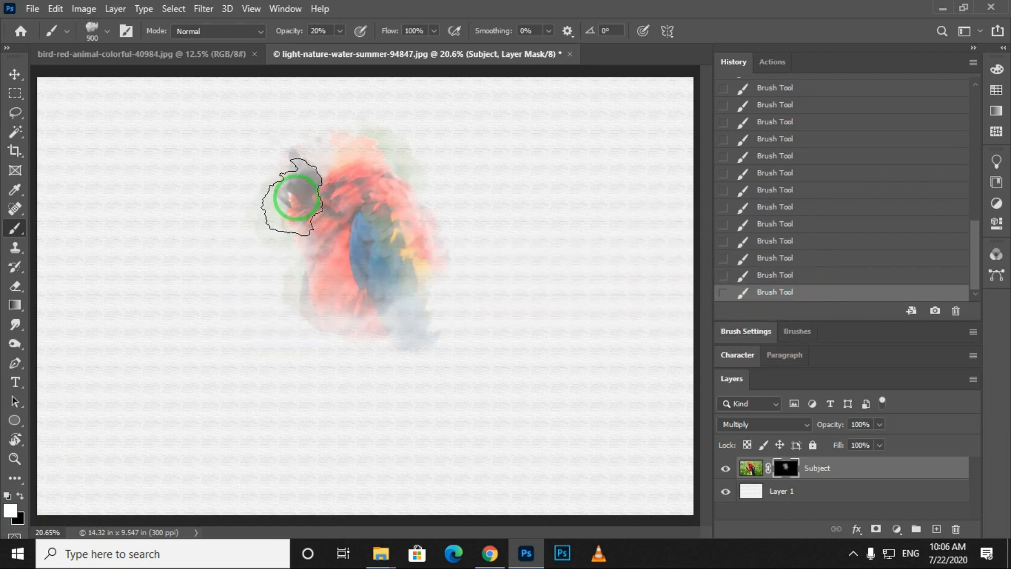
Step: Look through the brush preset folders and choose the recently used 300 px cloud brush
{"action": "right_click", "coordinate": [295, 201]}
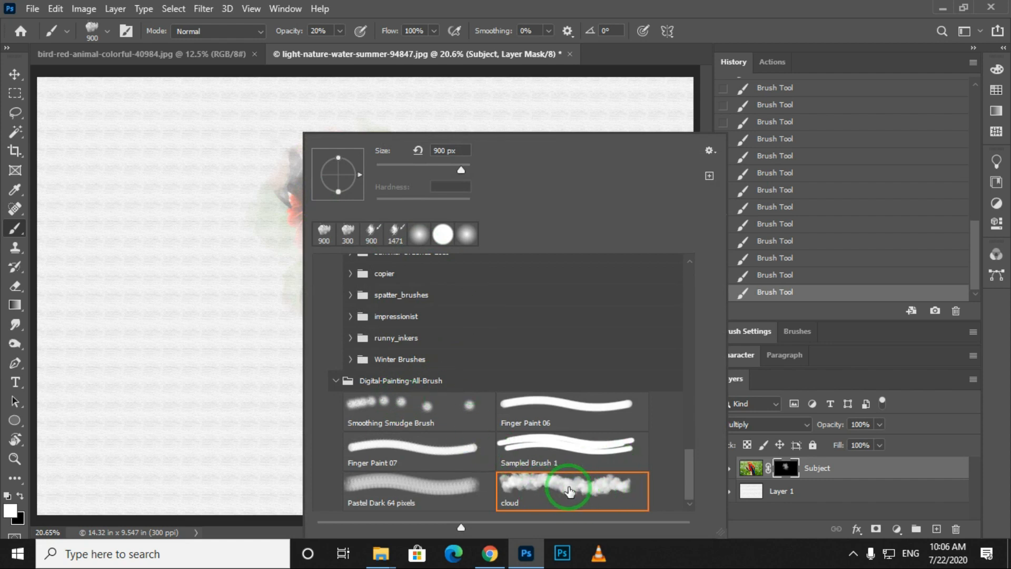
{"action": "scroll", "coordinate": [451, 345], "scroll_direction": "up", "scroll_amount": 3}
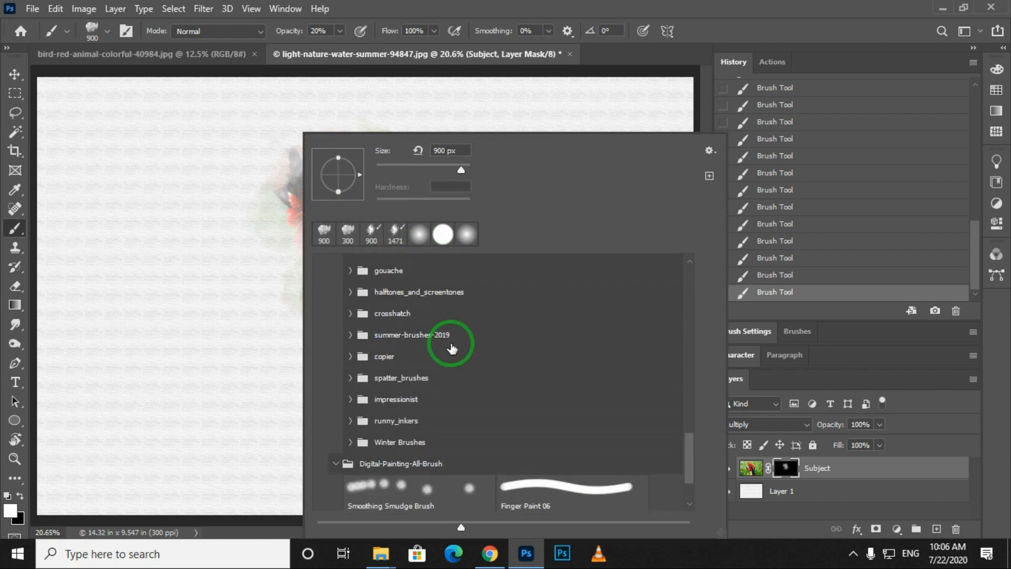
{"action": "scroll", "coordinate": [462, 308], "scroll_direction": "up", "scroll_amount": 5}
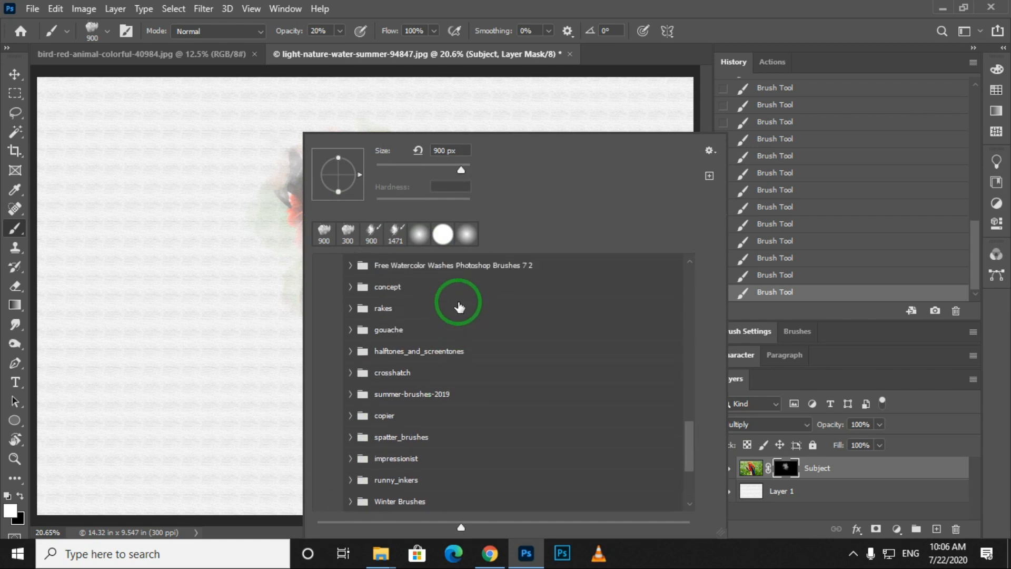
{"action": "scroll", "coordinate": [460, 305], "scroll_direction": "down", "scroll_amount": 4}
{"action": "scroll", "coordinate": [461, 304], "scroll_direction": "down", "scroll_amount": 2}
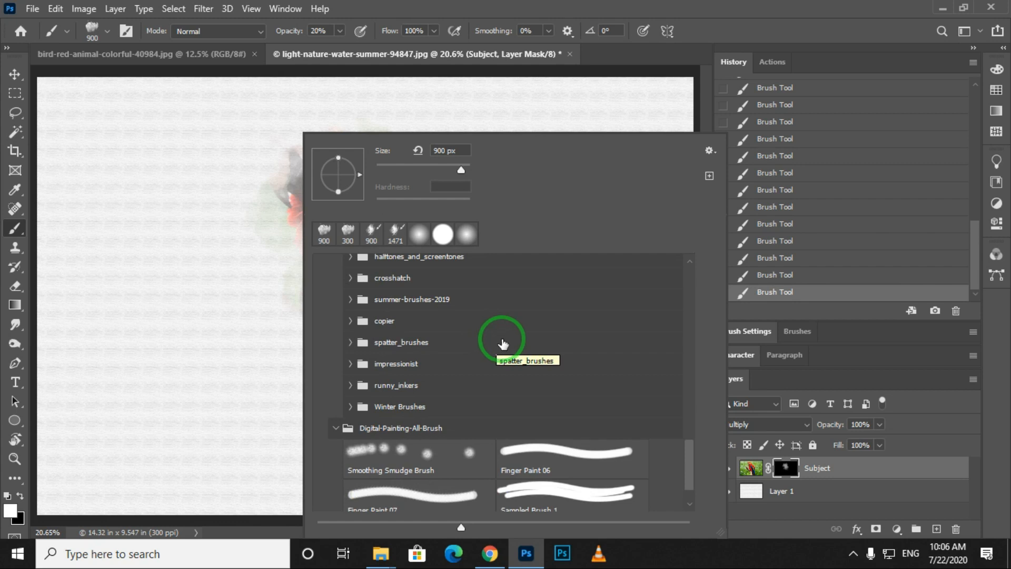
{"action": "scroll", "coordinate": [502, 343], "scroll_direction": "up", "scroll_amount": 8}
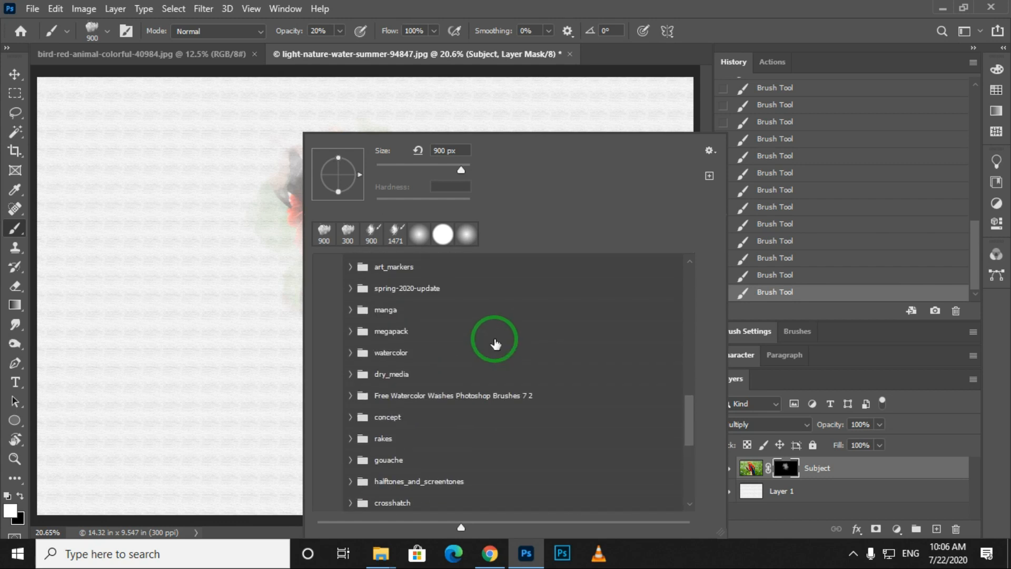
{"action": "scroll", "coordinate": [437, 358], "scroll_direction": "down", "scroll_amount": 9}
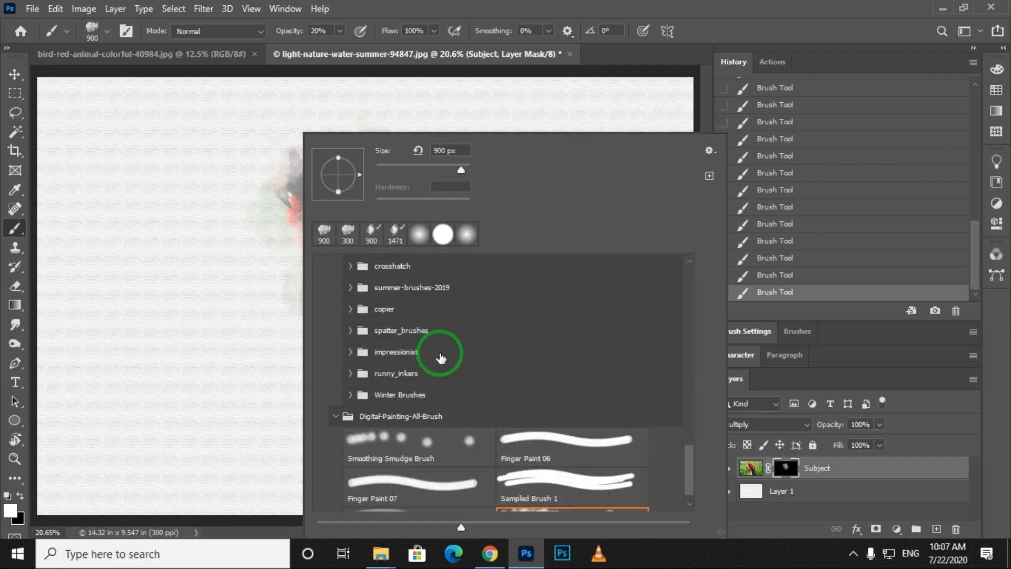
{"action": "scroll", "coordinate": [441, 359], "scroll_direction": "down", "scroll_amount": 2}
{"action": "left_click", "coordinate": [348, 231]}
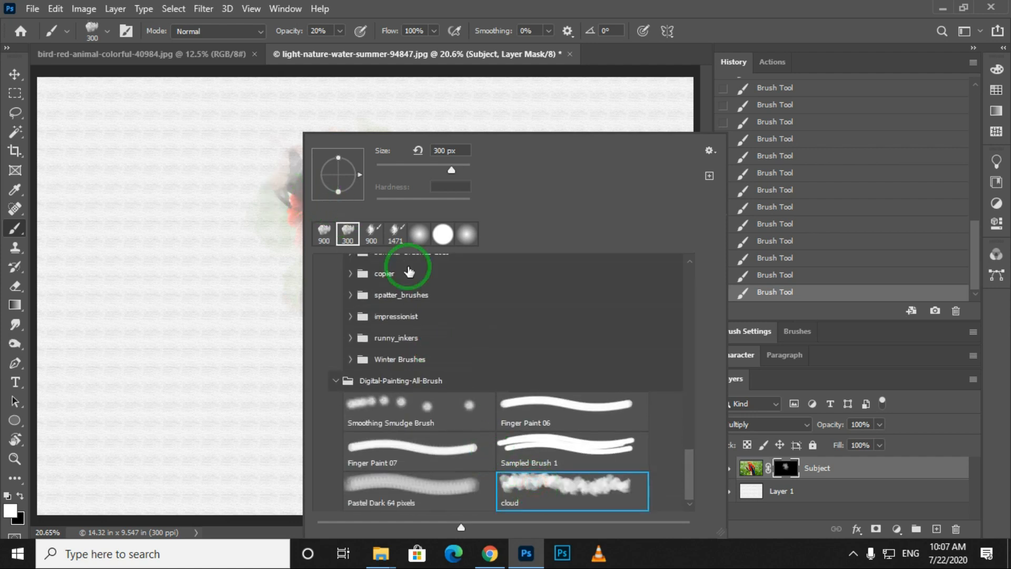
Step: Paint on the Subject layer's mask with the white 300 px cloud brush at 20% opacity to reveal the parrot, branch and some surrounding foliage
{"action": "double_click", "coordinate": [553, 503]}
{"action": "mouse_move", "coordinate": [296, 215]}
{"action": "left_mouse_down"}
{"action": "mouse_move", "coordinate": [287, 147]}
{"action": "mouse_move", "coordinate": [349, 145]}
{"action": "mouse_move", "coordinate": [367, 227]}
{"action": "mouse_move", "coordinate": [326, 178]}
{"action": "mouse_move", "coordinate": [315, 136]}
{"action": "mouse_move", "coordinate": [329, 135]}
{"action": "mouse_move", "coordinate": [439, 248]}
{"action": "mouse_move", "coordinate": [440, 287]}
{"action": "left_mouse_up"}
{"action": "left_click", "coordinate": [340, 32]}
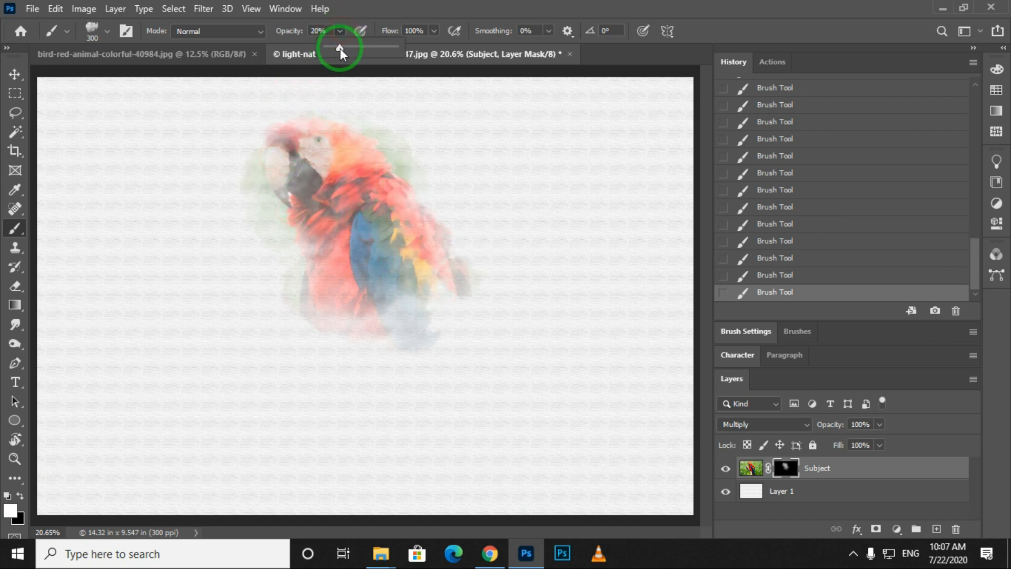
{"action": "mouse_move", "coordinate": [288, 150]}
{"action": "left_mouse_down"}
{"action": "mouse_move", "coordinate": [371, 223]}
{"action": "mouse_move", "coordinate": [363, 280]}
{"action": "mouse_move", "coordinate": [301, 228]}
{"action": "mouse_move", "coordinate": [413, 381]}
{"action": "mouse_move", "coordinate": [447, 459]}
{"action": "mouse_move", "coordinate": [474, 436]}
{"action": "mouse_move", "coordinate": [352, 397]}
{"action": "mouse_move", "coordinate": [368, 387]}
{"action": "mouse_move", "coordinate": [382, 421]}
{"action": "left_mouse_up"}
{"action": "mouse_move", "coordinate": [335, 351]}
{"action": "left_mouse_down"}
{"action": "mouse_move", "coordinate": [253, 339]}
{"action": "mouse_move", "coordinate": [224, 315]}
{"action": "mouse_move", "coordinate": [294, 324]}
{"action": "mouse_move", "coordinate": [193, 283]}
{"action": "mouse_move", "coordinate": [246, 284]}
{"action": "mouse_move", "coordinate": [354, 419]}
{"action": "mouse_move", "coordinate": [377, 476]}
{"action": "mouse_move", "coordinate": [313, 357]}
{"action": "mouse_move", "coordinate": [235, 261]}
{"action": "mouse_move", "coordinate": [429, 232]}
{"action": "mouse_move", "coordinate": [383, 248]}
{"action": "left_mouse_up"}
{"action": "key", "text": "2"}
{"action": "mouse_move", "coordinate": [237, 146]}
{"action": "left_mouse_down"}
{"action": "mouse_move", "coordinate": [232, 137]}
{"action": "mouse_move", "coordinate": [488, 303]}
{"action": "mouse_move", "coordinate": [470, 472]}
{"action": "mouse_move", "coordinate": [464, 337]}
{"action": "left_mouse_up"}
{"action": "mouse_move", "coordinate": [427, 218]}
{"action": "left_mouse_down"}
{"action": "mouse_move", "coordinate": [333, 172]}
{"action": "mouse_move", "coordinate": [268, 111]}
{"action": "mouse_move", "coordinate": [424, 244]}
{"action": "mouse_move", "coordinate": [291, 443]}
{"action": "mouse_move", "coordinate": [298, 418]}
{"action": "mouse_move", "coordinate": [323, 447]}
{"action": "mouse_move", "coordinate": [322, 517]}
{"action": "mouse_move", "coordinate": [207, 322]}
{"action": "mouse_move", "coordinate": [285, 222]}
{"action": "left_mouse_up"}
Step: Look through the brush preset folders and choose the rough-edged 1471 px brush
{"action": "right_click", "coordinate": [284, 221]}
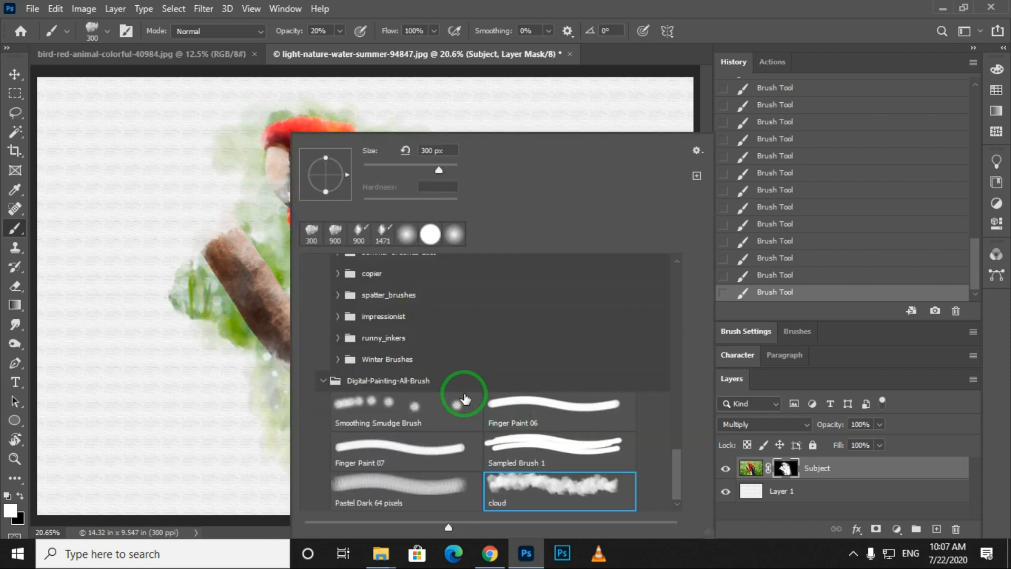
{"action": "scroll", "coordinate": [436, 384], "scroll_direction": "up", "scroll_amount": 10}
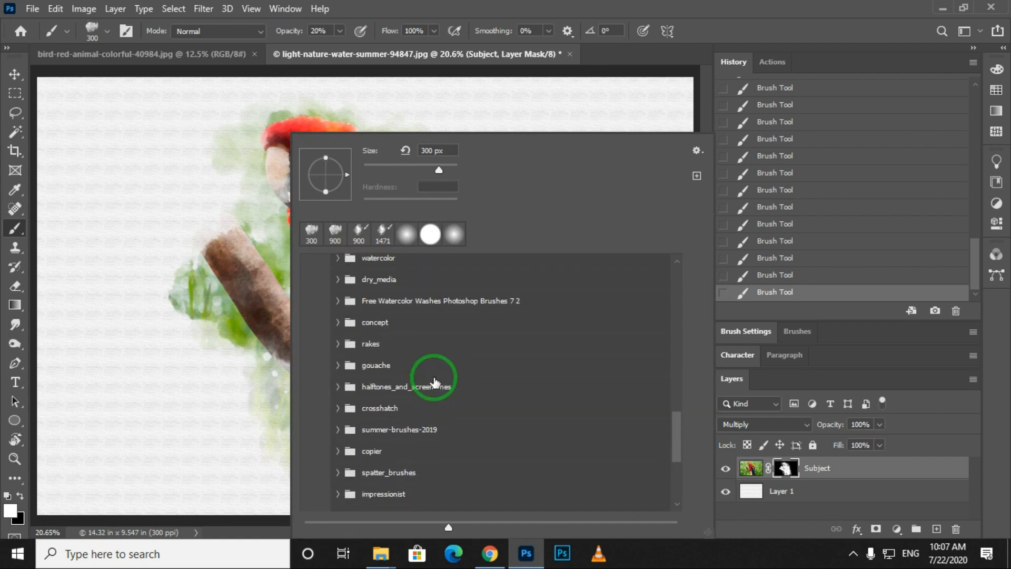
{"action": "scroll", "coordinate": [434, 381], "scroll_direction": "up", "scroll_amount": 4}
{"action": "left_click", "coordinate": [323, 310]}
{"action": "scroll", "coordinate": [416, 369], "scroll_direction": "up", "scroll_amount": 3}
{"action": "left_click", "coordinate": [429, 299]}
{"action": "left_click", "coordinate": [428, 299]}
Step: Dab white on the mask with the 1471 px brush at 100% opacity to reveal foliage beside and below the branch
{"action": "left_click", "coordinate": [267, 278]}
{"action": "left_click", "coordinate": [261, 463]}
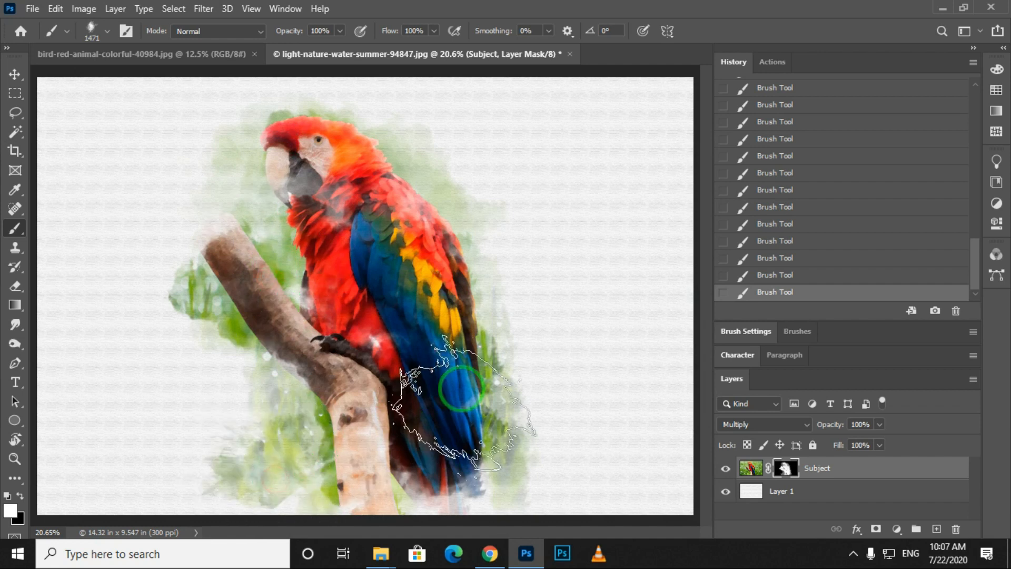
{"action": "left_click", "coordinate": [230, 421]}
Step: Reduce the brush to 700 px and dab white on the mask to reveal foliage above the parrot's head and behind its back
{"action": "key", "text": "bracketleft"}
{"action": "key", "text": "bracketleft"}
{"action": "key", "text": "bracketleft"}
{"action": "key", "text": "bracketleft"}
{"action": "key", "text": "bracketleft"}
{"action": "key", "text": "bracketleft"}
{"action": "key", "text": "bracketleft"}
{"action": "left_click", "coordinate": [444, 174]}
{"action": "left_click", "coordinate": [316, 110]}
{"action": "left_click", "coordinate": [478, 229]}
{"action": "left_click", "coordinate": [515, 334]}
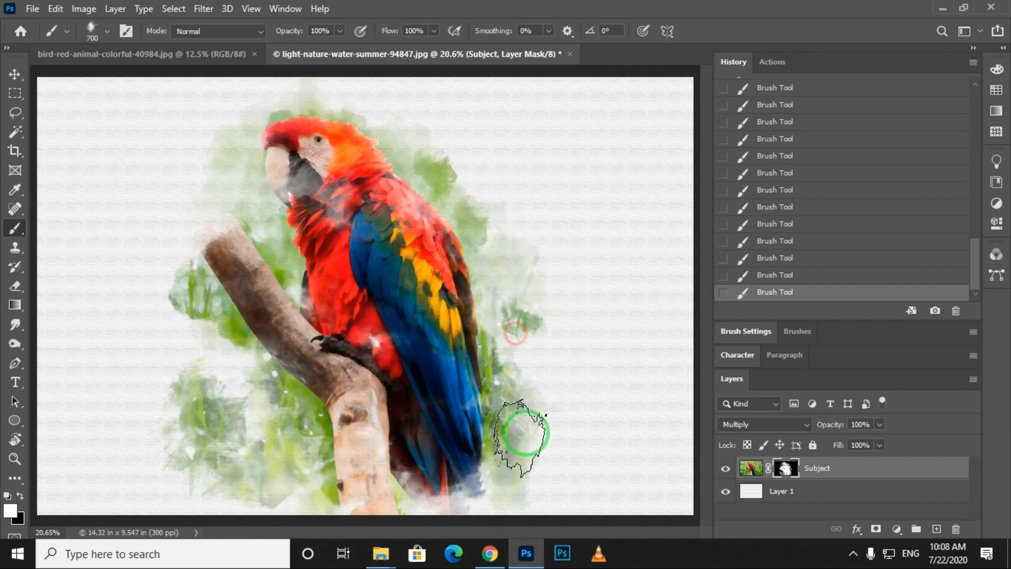
Step: Dab white on the mask beside and over the tail, along the back and wing, and on the beak to fill faint areas
{"action": "left_click", "coordinate": [527, 440]}
{"action": "left_click", "coordinate": [505, 483]}
{"action": "left_click", "coordinate": [464, 494]}
{"action": "left_click", "coordinate": [492, 314]}
{"action": "left_click", "coordinate": [470, 257]}
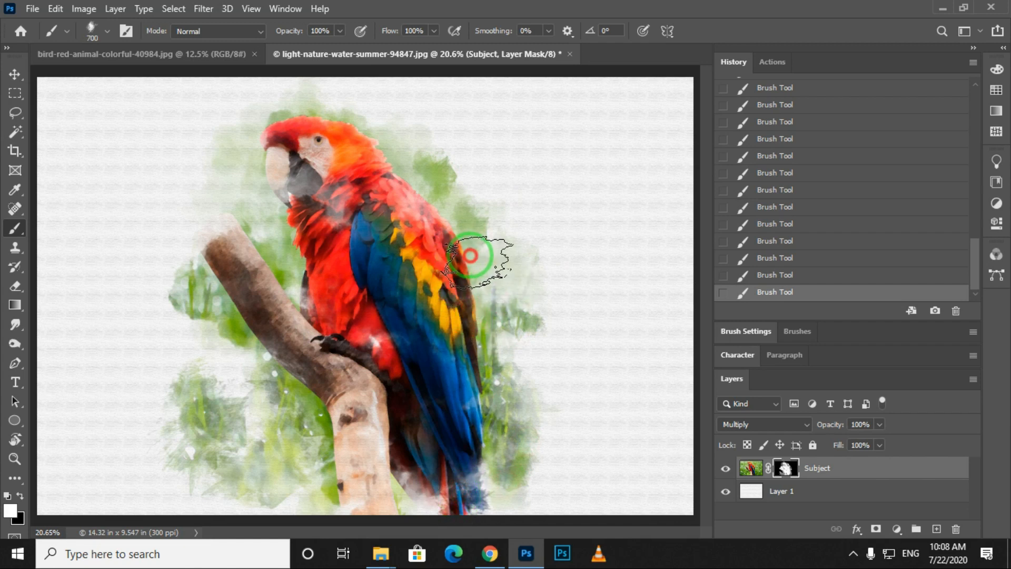
{"action": "left_click", "coordinate": [398, 188]}
{"action": "left_click", "coordinate": [271, 162]}
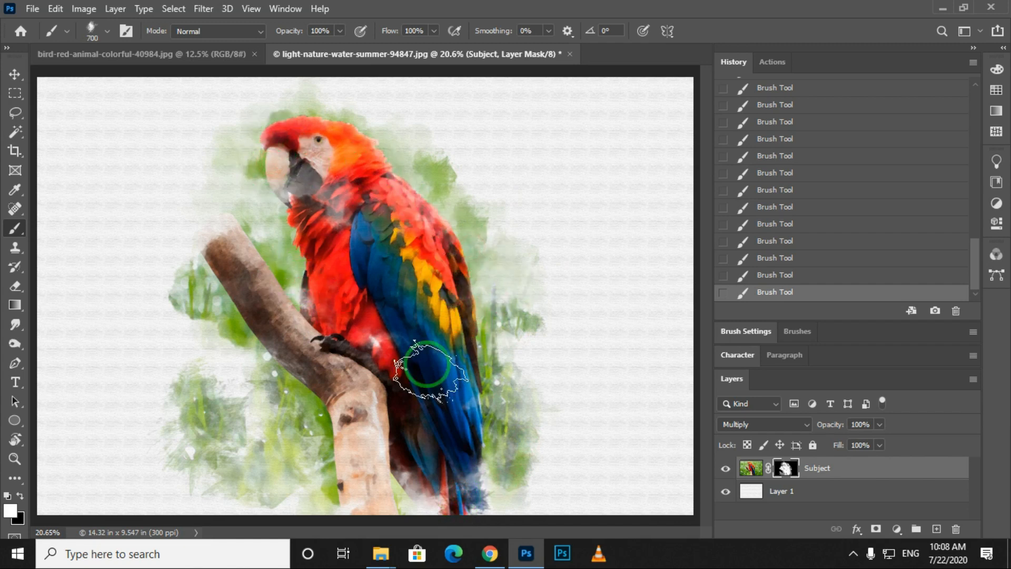
{"action": "left_click", "coordinate": [427, 433]}
{"action": "left_click", "coordinate": [467, 489]}
{"action": "left_click", "coordinate": [408, 499]}
Step: Reveal foliage in front of the parrot's chest and around the upper end of the branch with white mask dabs
{"action": "left_click", "coordinate": [302, 326]}
{"action": "left_click", "coordinate": [283, 210]}
{"action": "left_click", "coordinate": [262, 210]}
{"action": "left_click", "coordinate": [283, 230]}
{"action": "left_click", "coordinate": [191, 229]}
{"action": "left_click", "coordinate": [181, 184]}
{"action": "left_click", "coordinate": [202, 260]}
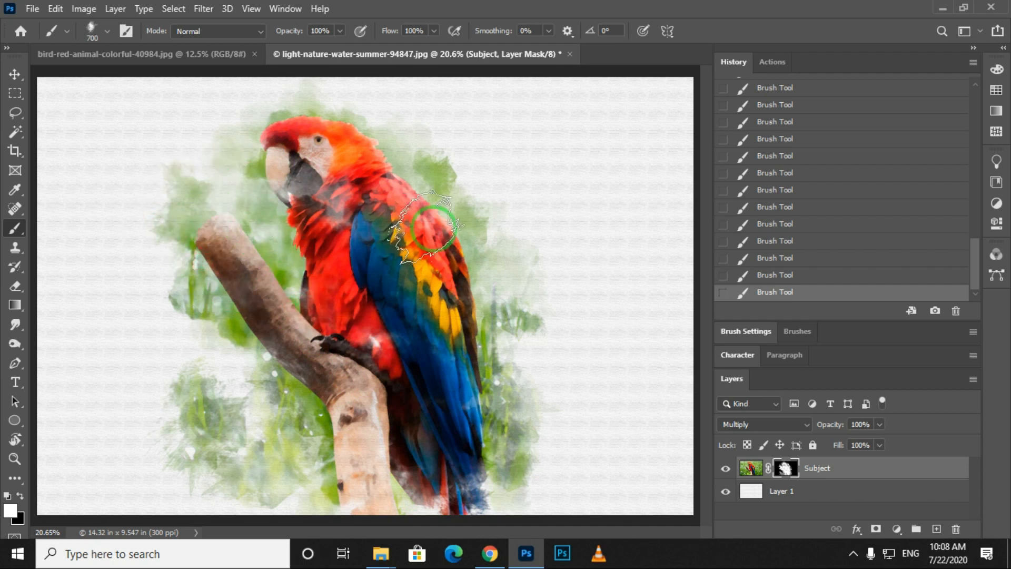
Step: Extend the revealed foliage above the branch end and toward the canvas's upper-left corner with more white mask dabs
{"action": "left_click", "coordinate": [226, 198]}
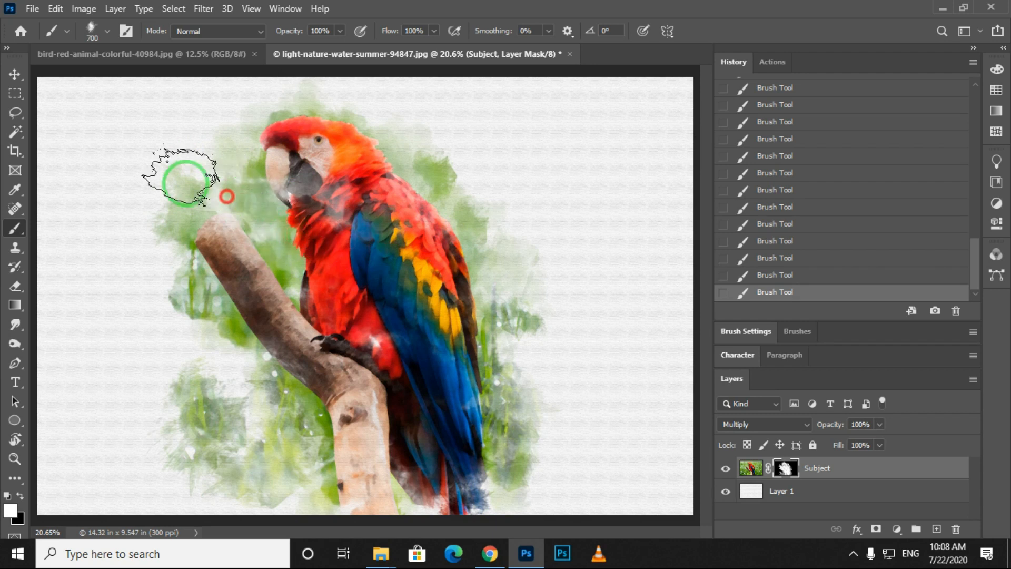
{"action": "left_click", "coordinate": [160, 156]}
{"action": "left_click", "coordinate": [224, 153]}
{"action": "left_click", "coordinate": [74, 96]}
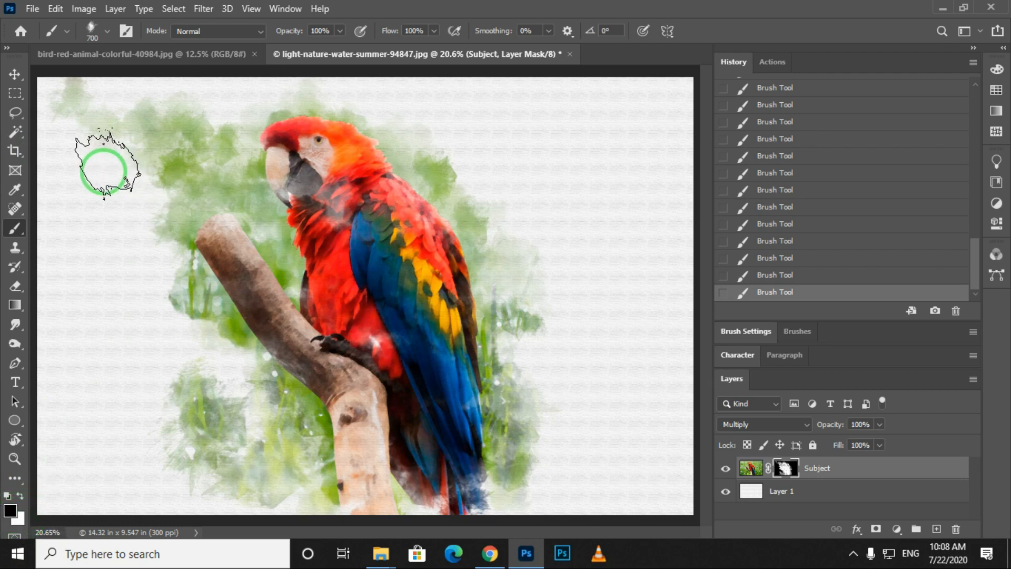
Step: Paint black on the mask with the 700 px brush to fade the foliage in the canvas's upper-left area
{"action": "left_click", "coordinate": [119, 137]}
{"action": "left_click", "coordinate": [176, 147]}
{"action": "left_click", "coordinate": [220, 153]}
{"action": "left_click", "coordinate": [190, 141]}
{"action": "left_click", "coordinate": [152, 119]}
{"action": "left_click", "coordinate": [46, 102]}
{"action": "left_click", "coordinate": [207, 179]}
{"action": "left_click", "coordinate": [186, 178]}
{"action": "left_click", "coordinate": [195, 158]}
{"action": "left_click", "coordinate": [208, 136]}
{"action": "left_click", "coordinate": [72, 90]}
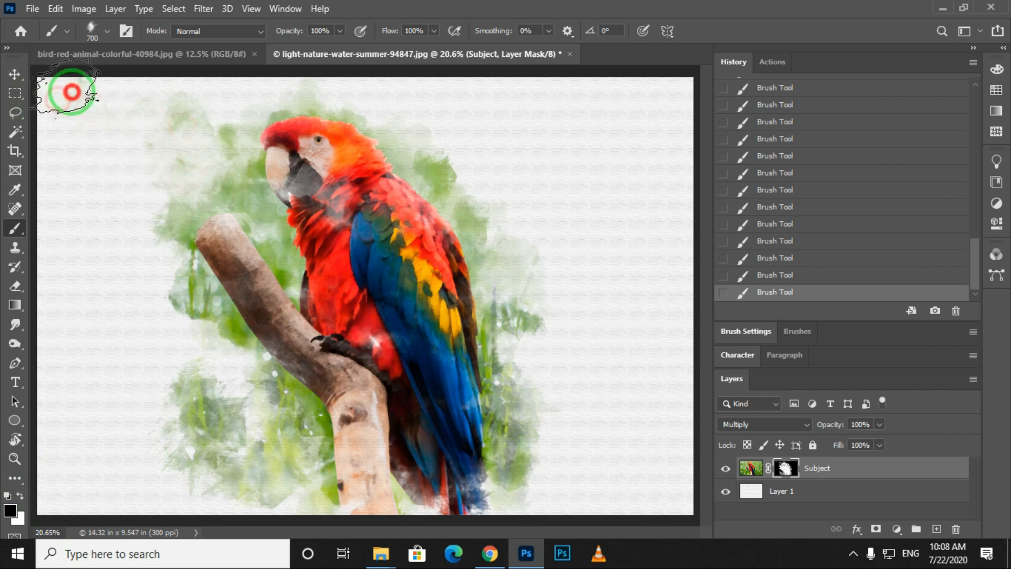
Step: Switch to white and dab on the mask to reveal more foliage behind the parrot's back and tail
{"action": "key", "text": "x"}
{"action": "left_click", "coordinate": [498, 314]}
{"action": "left_click", "coordinate": [458, 211]}
{"action": "left_click", "coordinate": [548, 300]}
{"action": "left_click", "coordinate": [553, 429]}
Step: Try black mask dabs on the foliage behind the tail and on the parrot's tail and wing
{"action": "key", "text": "x"}
{"action": "left_click", "coordinate": [558, 296]}
{"action": "left_click", "coordinate": [557, 440]}
{"action": "left_click", "coordinate": [556, 488]}
{"action": "left_click", "coordinate": [448, 438]}
{"action": "left_click", "coordinate": [367, 257]}
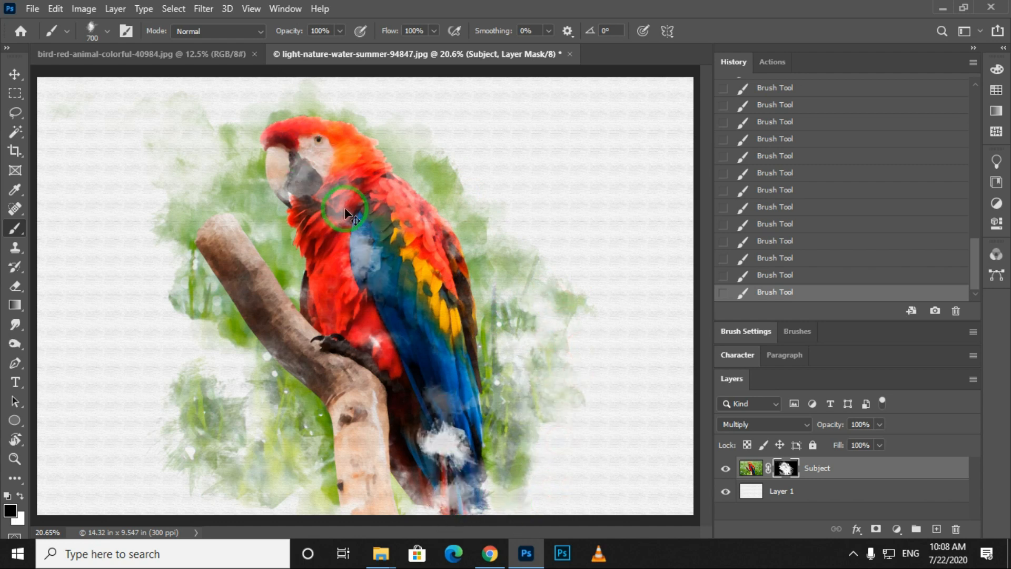
Step: Undo the last five black brush dabs on the mask
{"action": "key", "text": "ctrl+z"}
{"action": "key", "text": "ctrl+z"}
{"action": "key", "text": "ctrl+z"}
{"action": "key", "text": "ctrl+z"}
{"action": "key", "text": "ctrl+z"}
Step: Paint with white on the mask over the parrot's neck and beak area to restore the faded spots
{"action": "key", "text": "z"}
{"action": "left_click", "coordinate": [300, 166]}
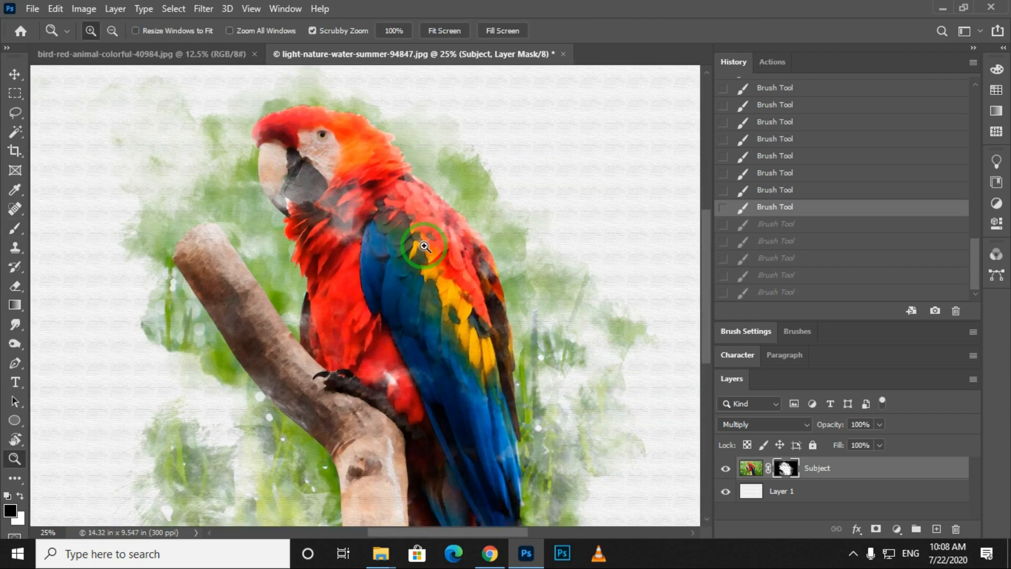
{"action": "key", "text": "b"}
{"action": "key", "text": "x"}
{"action": "left_click", "coordinate": [344, 205]}
{"action": "left_click", "coordinate": [319, 163]}
Step: Dab white on the mask over the foliage behind the tail, the tail, the area below the branch and the parrot's lower chest
{"action": "left_click", "coordinate": [592, 479]}
{"action": "left_click", "coordinate": [521, 384]}
{"action": "left_click", "coordinate": [461, 470]}
{"action": "left_click", "coordinate": [287, 445]}
{"action": "left_click", "coordinate": [343, 338]}
{"action": "key", "text": "ctrl+0"}
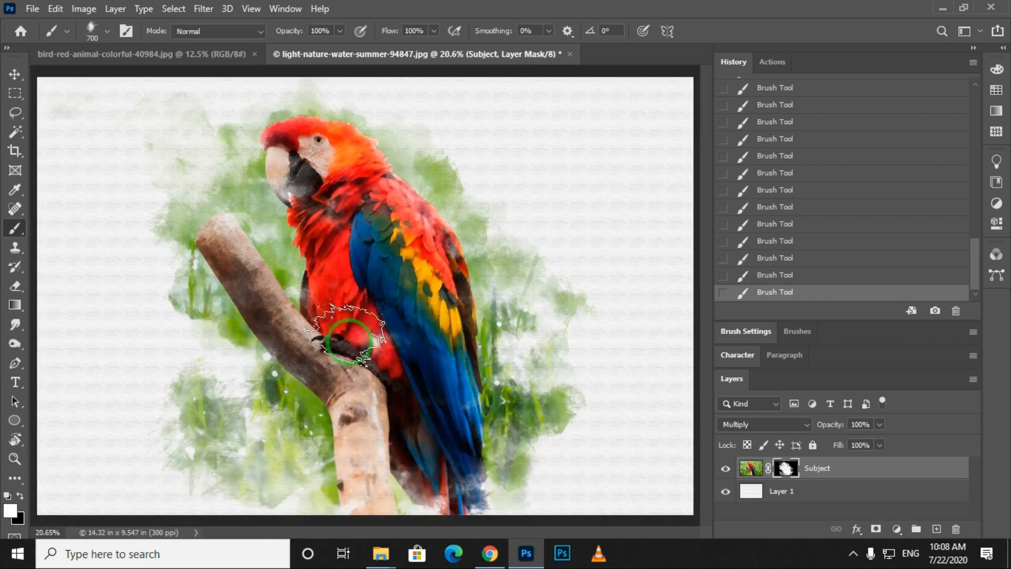